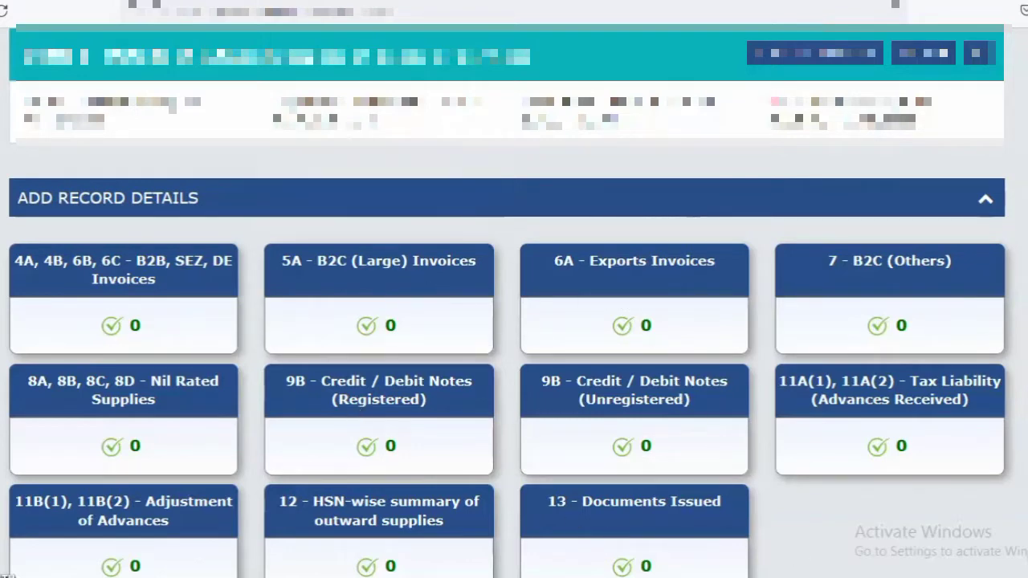
Extend the expiring login session and start a new record in the 4A, 4B, 6B, 6C - B2B, SEZ, DE Invoices section
{"action": "scroll", "coordinate": [514, 321], "scroll_direction": "down", "scroll_amount": 2}
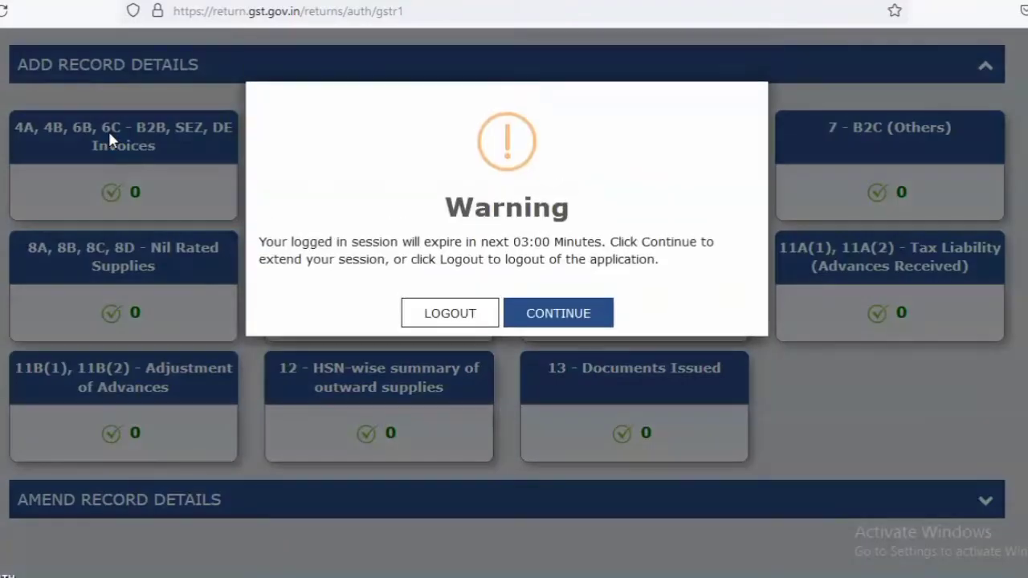
{"action": "left_click", "coordinate": [536, 315]}
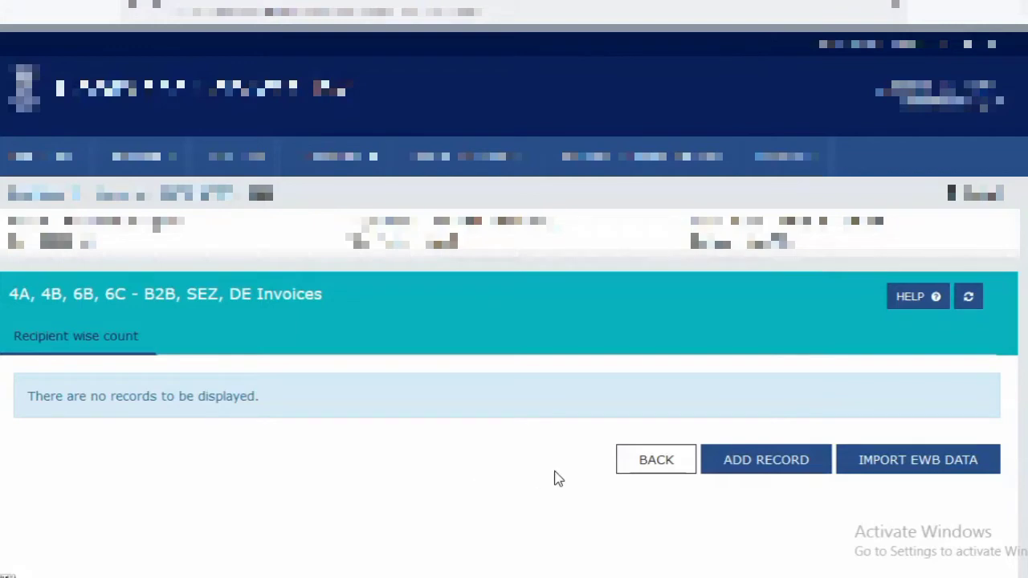
{"action": "left_click", "coordinate": [759, 468]}
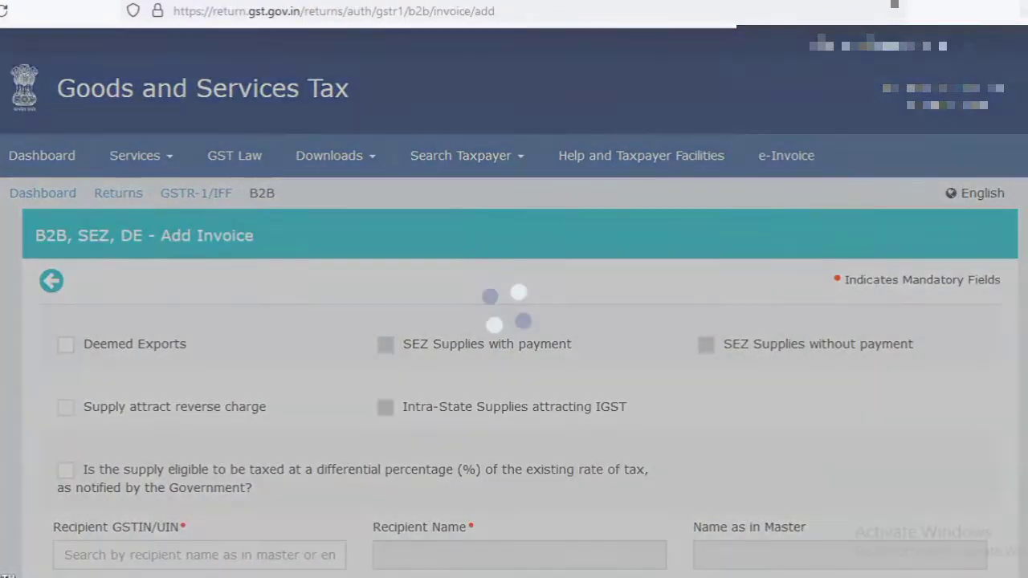
Enter the recipient's GSTIN in the B2B invoice form
{"action": "scroll", "coordinate": [514, 302], "scroll_direction": "down", "scroll_amount": 2}
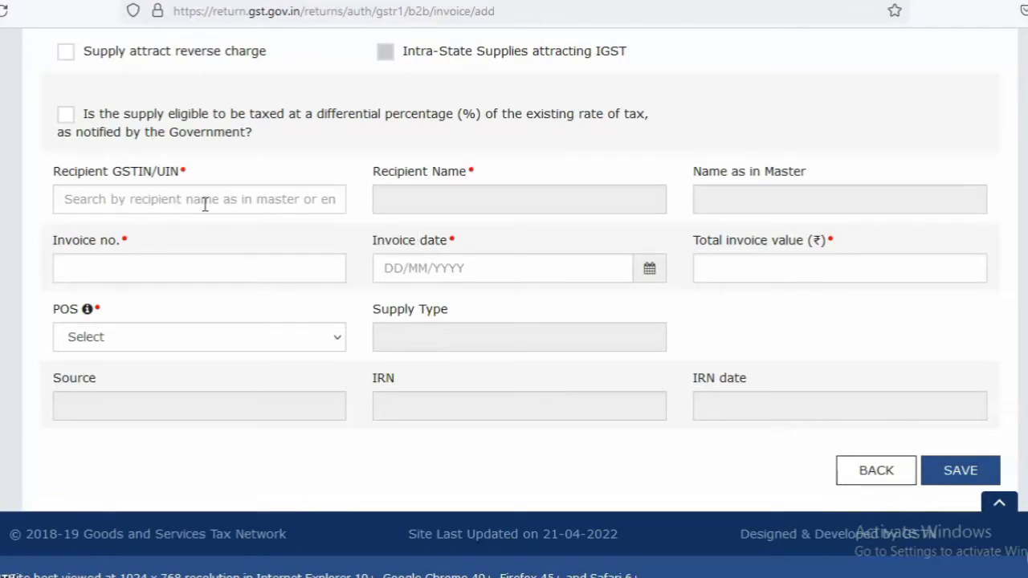
{"action": "left_click", "coordinate": [184, 267]}
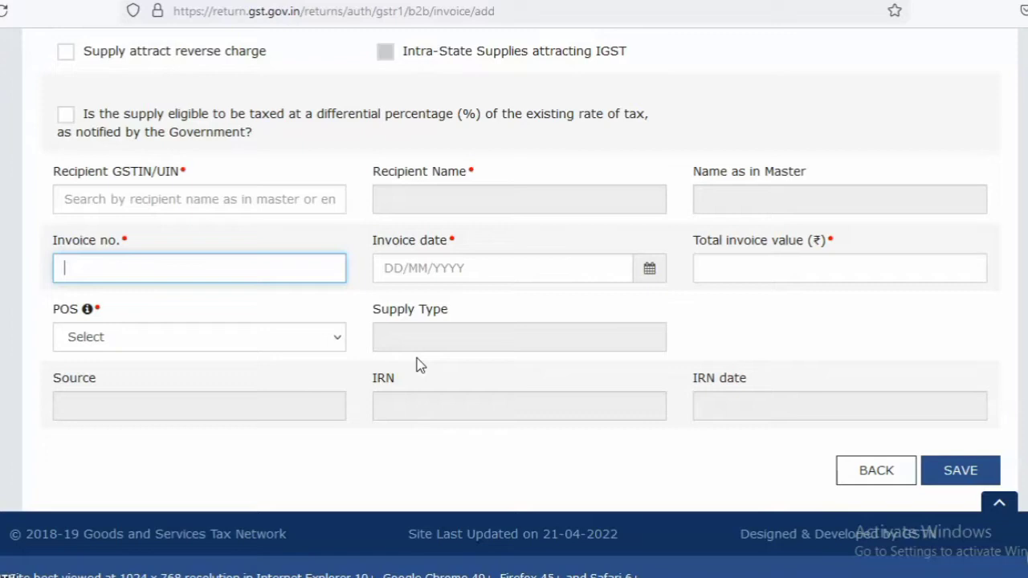
{"action": "left_click", "coordinate": [191, 194]}
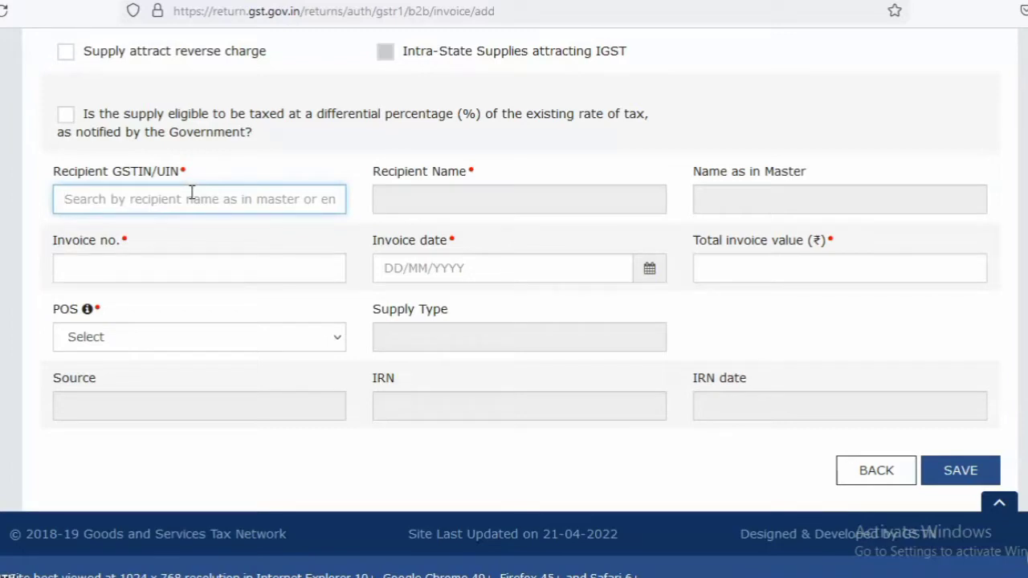
{"action": "type", "text": "19"}
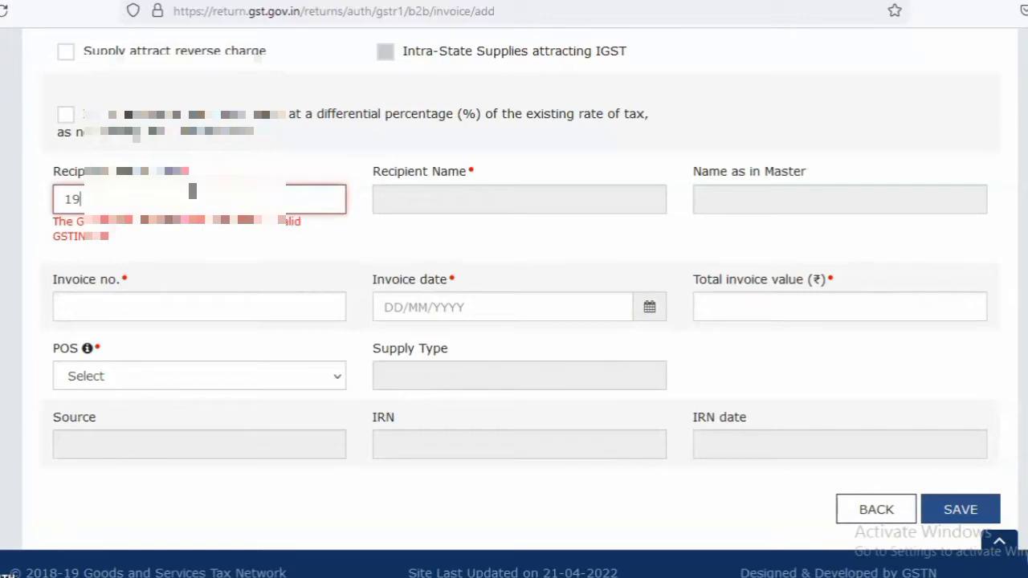
{"action": "type", "text": "A****"}
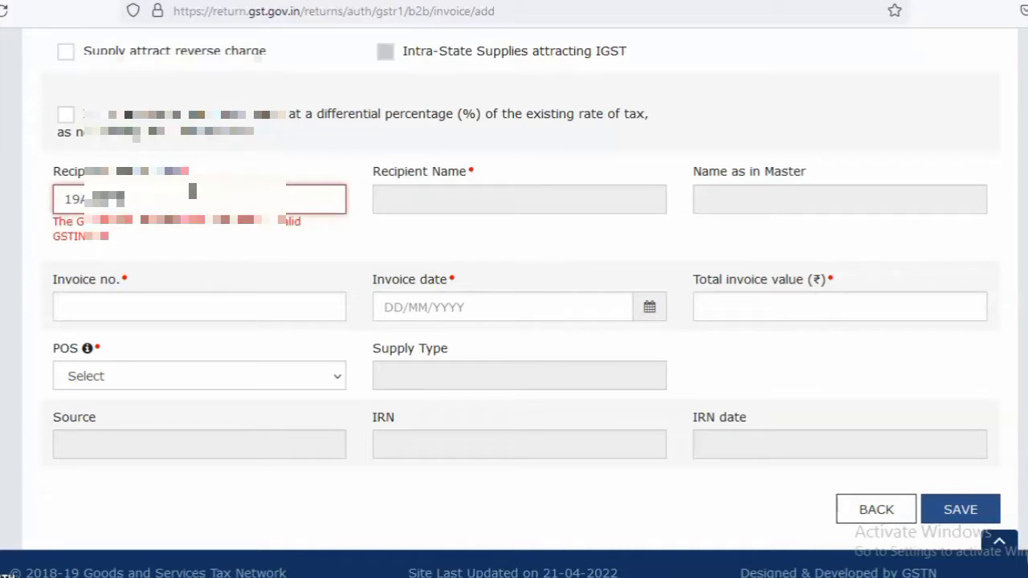
{"action": "type", "text": "******"}
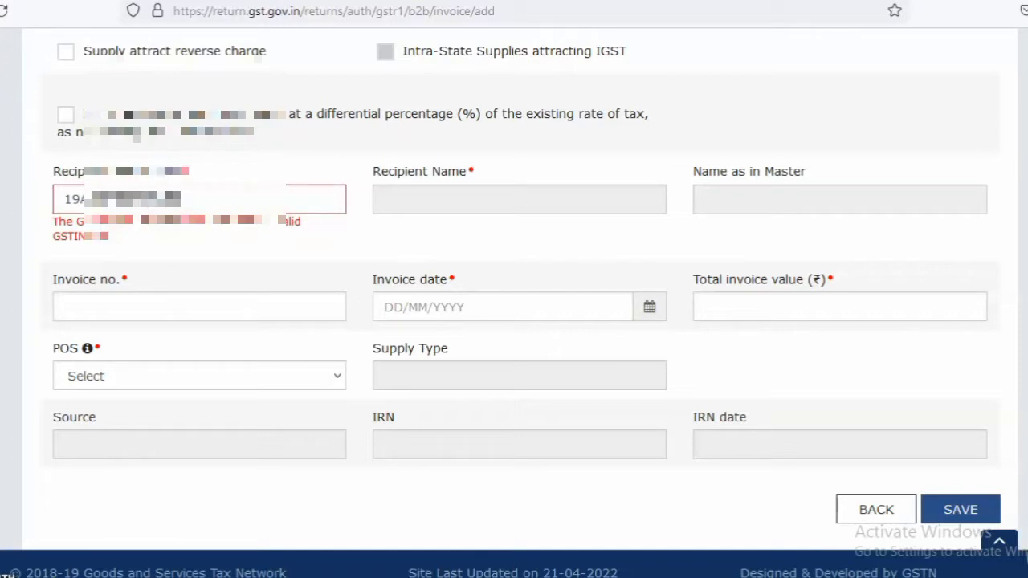
{"action": "type", "text": "5"}
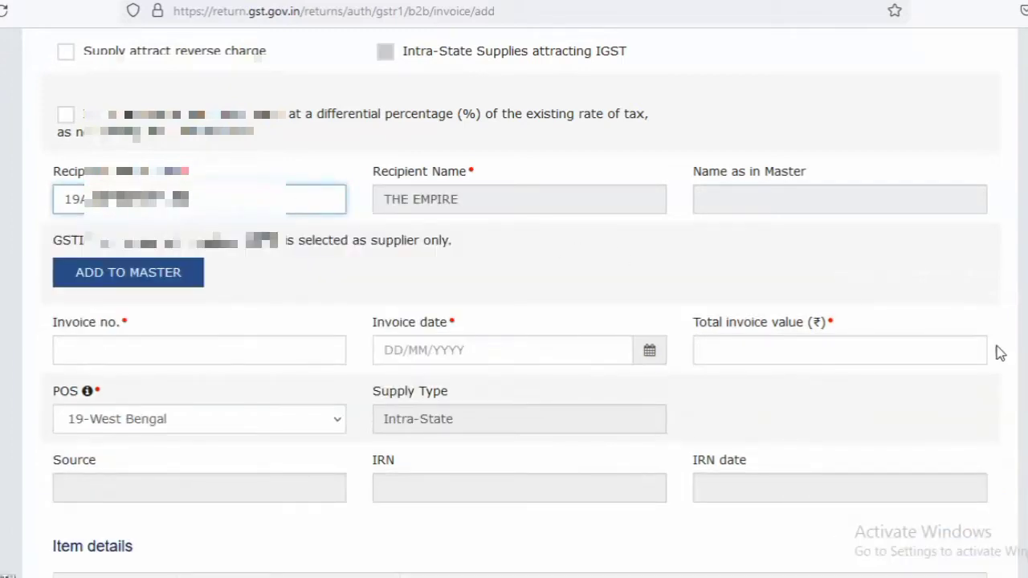
Fill in invoice number 1, invoice date 02/04/2022 and a total invoice value of 1180 rupees
{"action": "scroll", "coordinate": [721, 318], "scroll_direction": "down", "scroll_amount": 6}
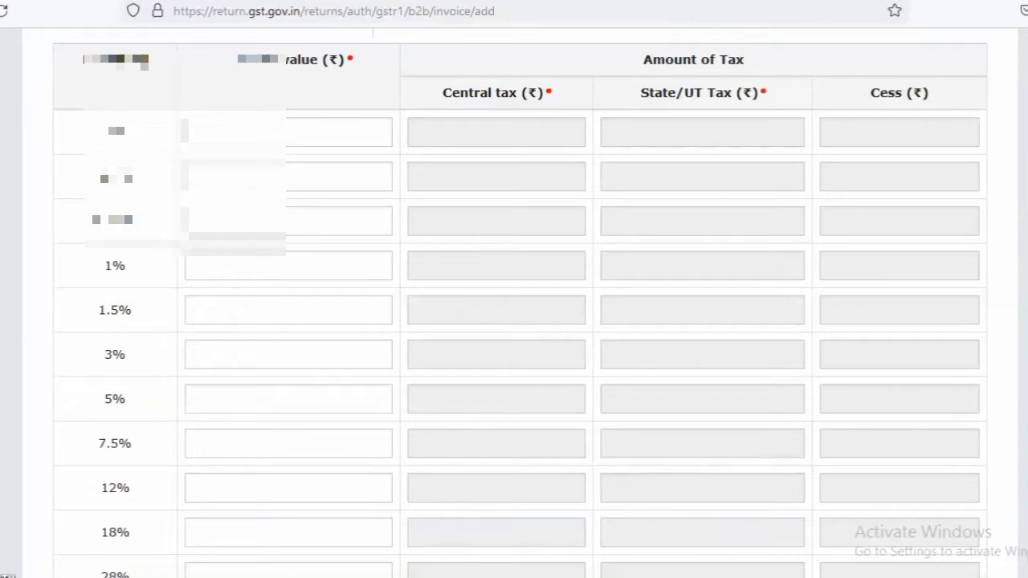
{"action": "scroll", "coordinate": [519, 303], "scroll_direction": "up", "scroll_amount": 5}
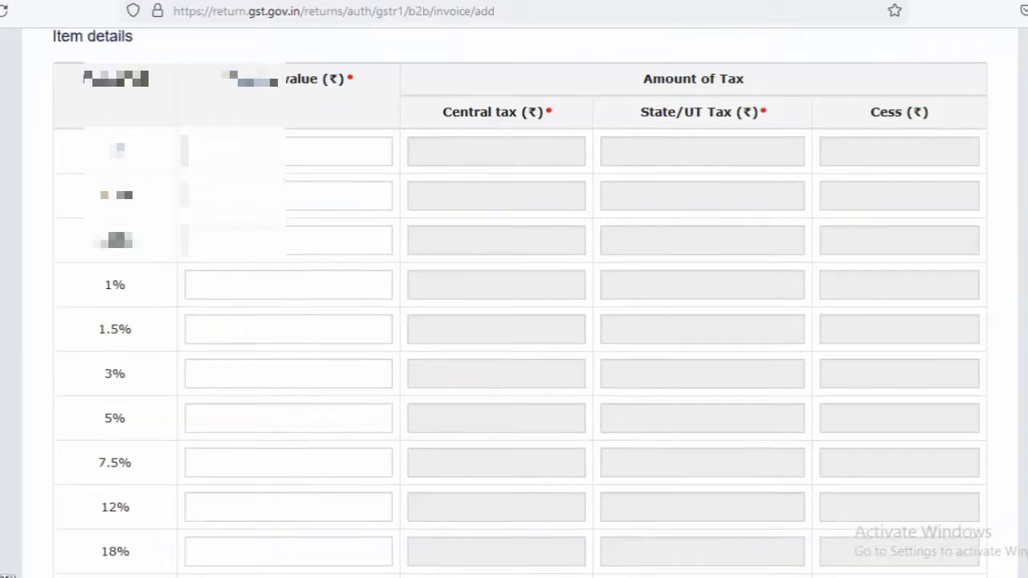
{"action": "scroll", "coordinate": [496, 214], "scroll_direction": "up", "scroll_amount": 2}
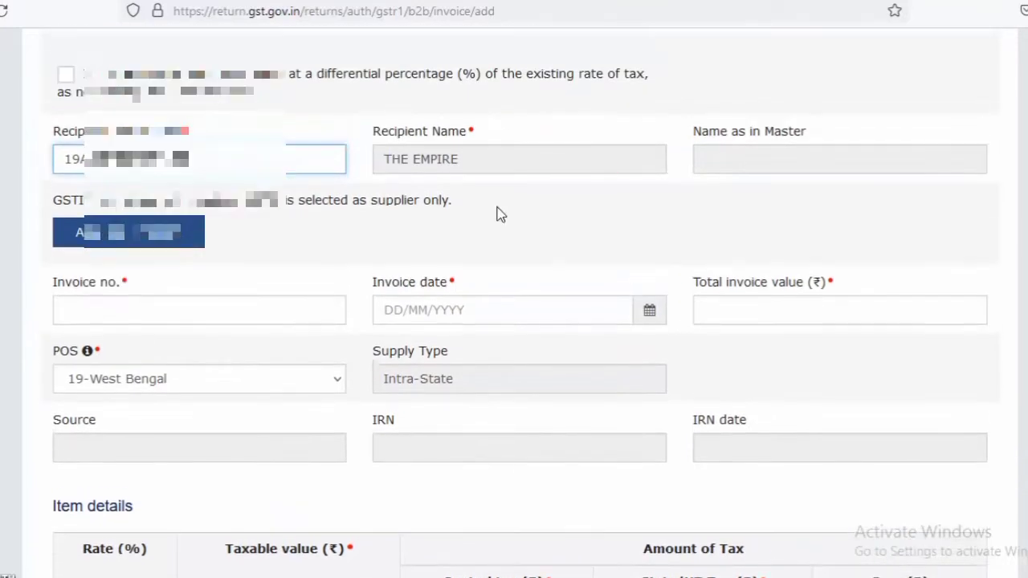
{"action": "left_click", "coordinate": [127, 301]}
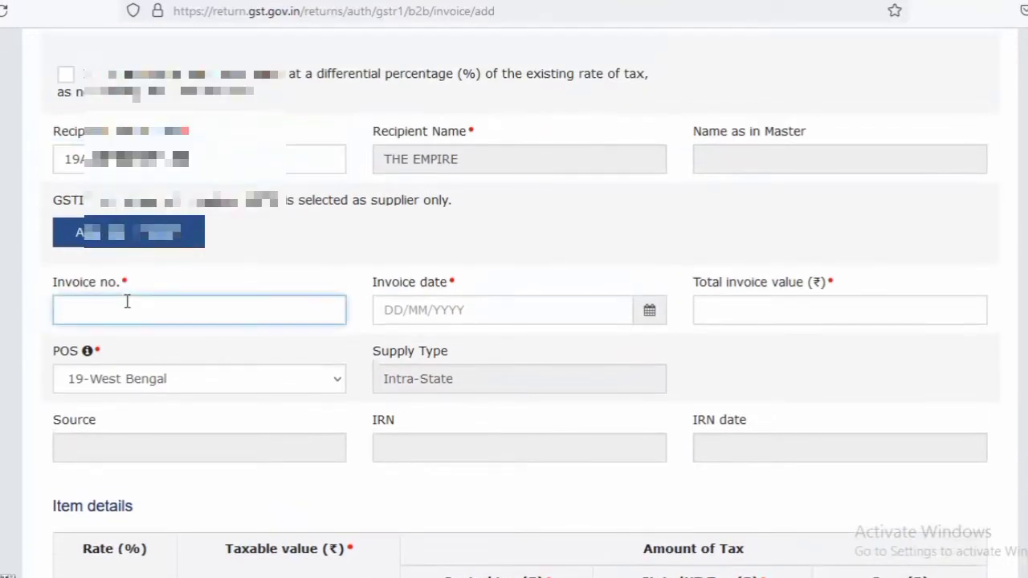
{"action": "left_click", "coordinate": [493, 314]}
{"action": "type", "text": "02042022"}
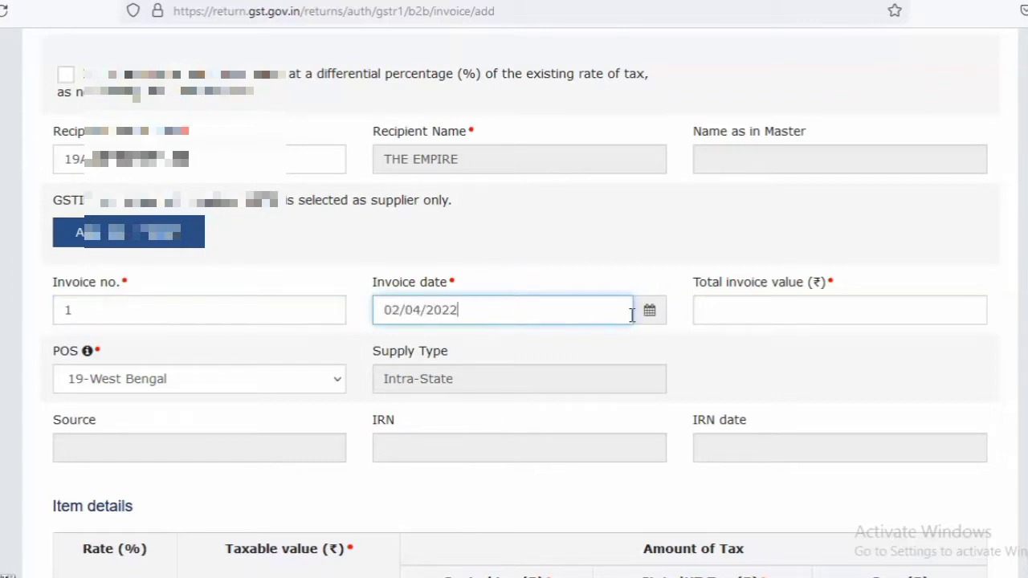
{"action": "left_click", "coordinate": [738, 307]}
{"action": "type", "text": "11"}
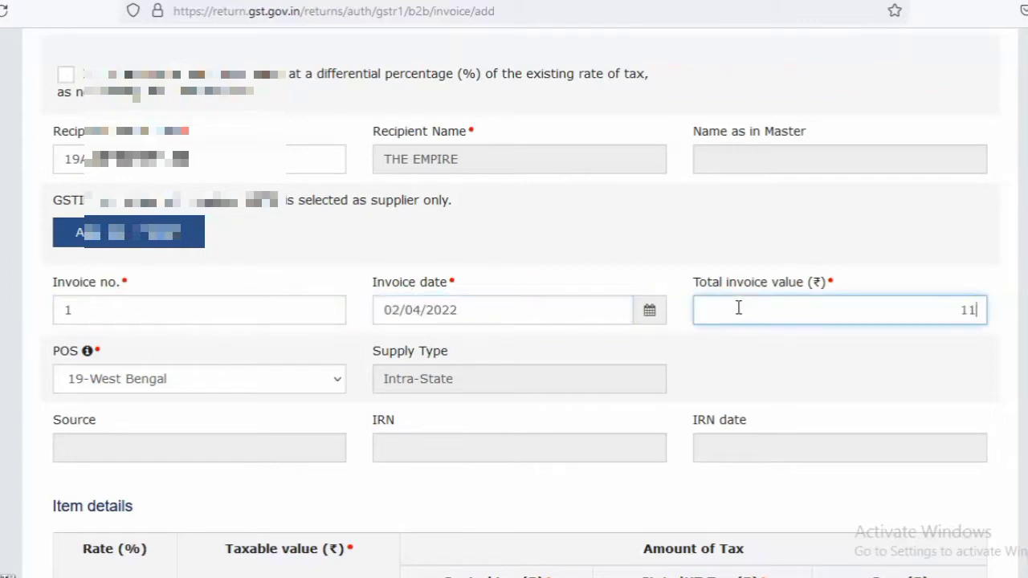
{"action": "type", "text": "80"}
Switch the invoice's place of supply to 17-Meghalaya and back to 19-West Bengal
{"action": "scroll", "coordinate": [514, 321], "scroll_direction": "down", "scroll_amount": 5}
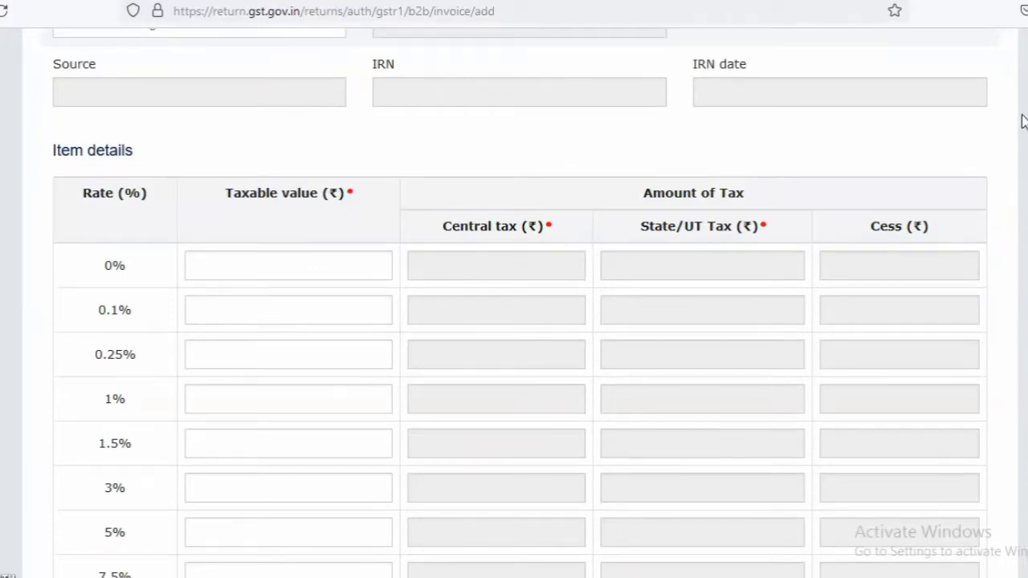
{"action": "scroll", "coordinate": [468, 190], "scroll_direction": "up", "scroll_amount": 3}
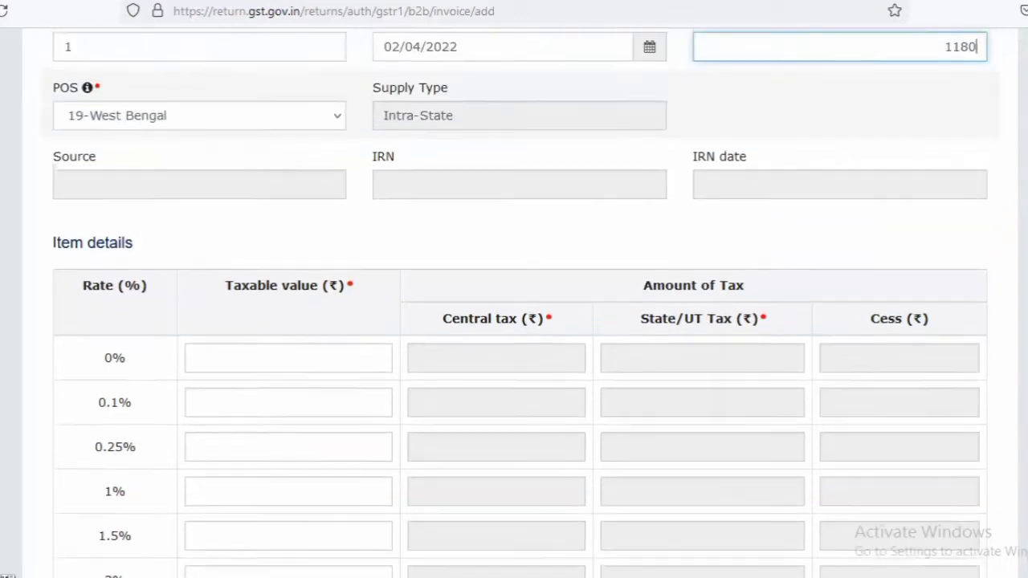
{"action": "left_click", "coordinate": [317, 203]}
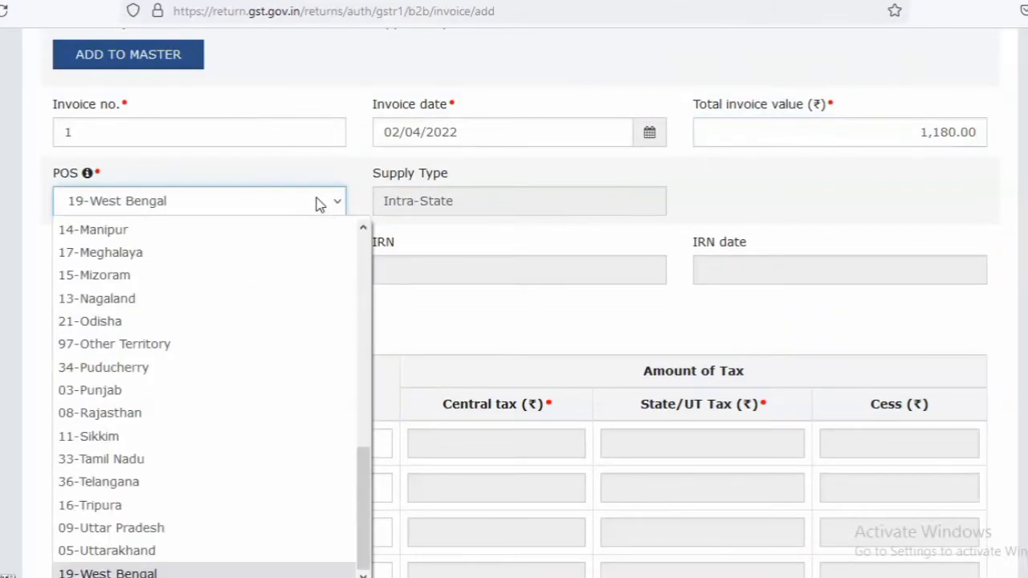
{"action": "left_click", "coordinate": [135, 266]}
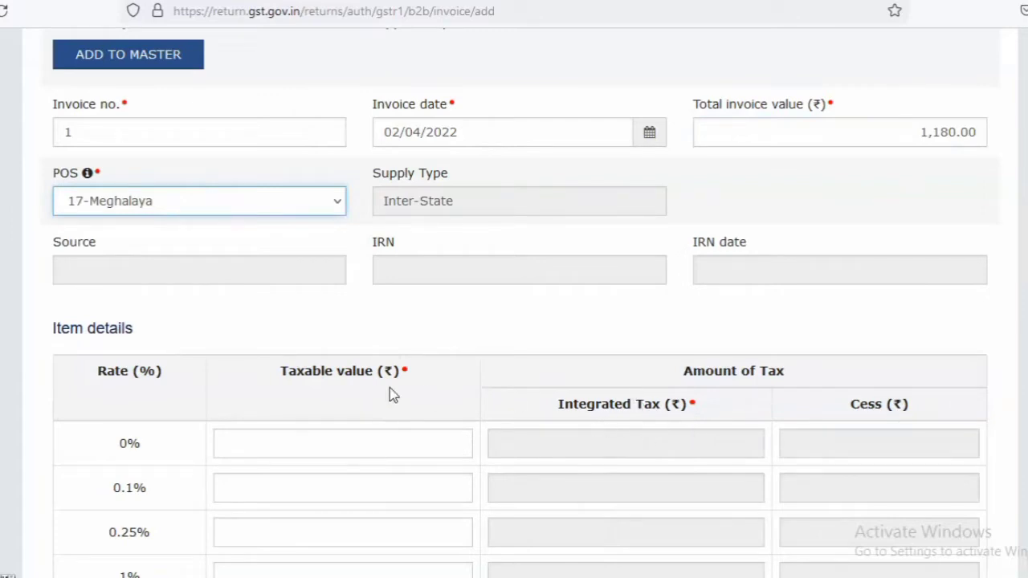
{"action": "left_click", "coordinate": [333, 201]}
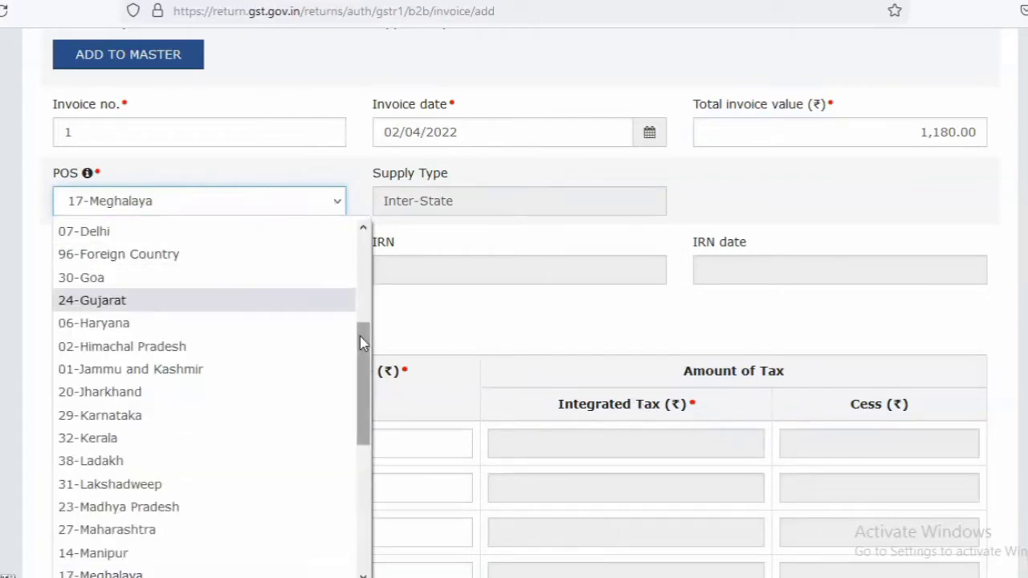
{"action": "left_click", "coordinate": [362, 493]}
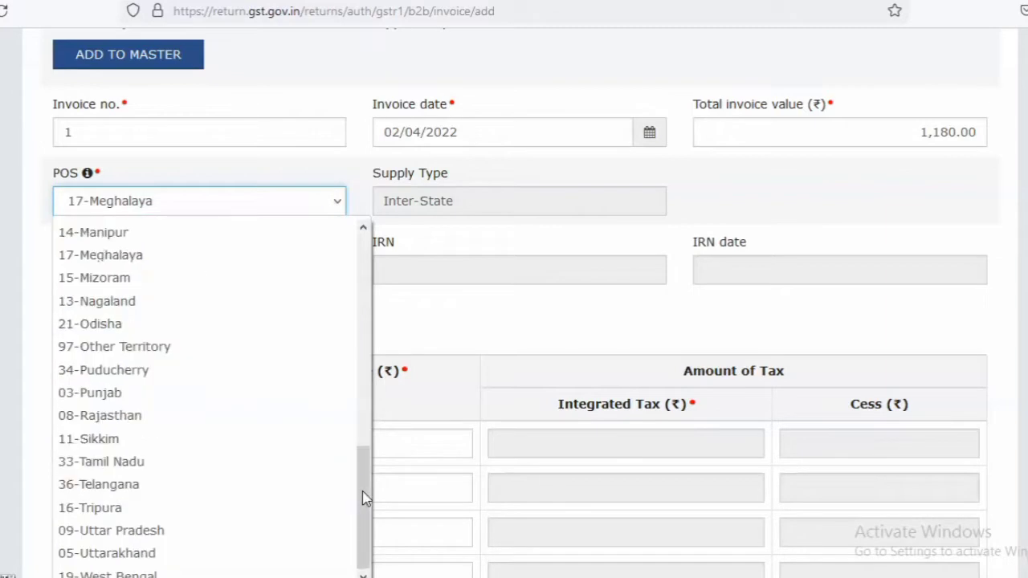
{"action": "left_click", "coordinate": [251, 573]}
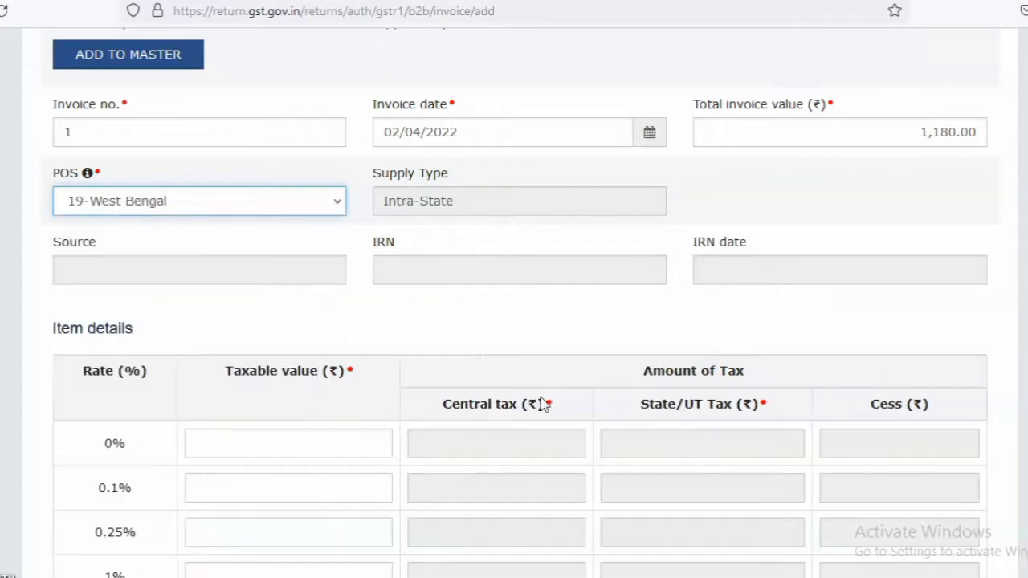
Enter a taxable value of 1000 rupees at the 18% rate in the item details and save the invoice
{"action": "scroll", "coordinate": [768, 365], "scroll_direction": "down", "scroll_amount": 6}
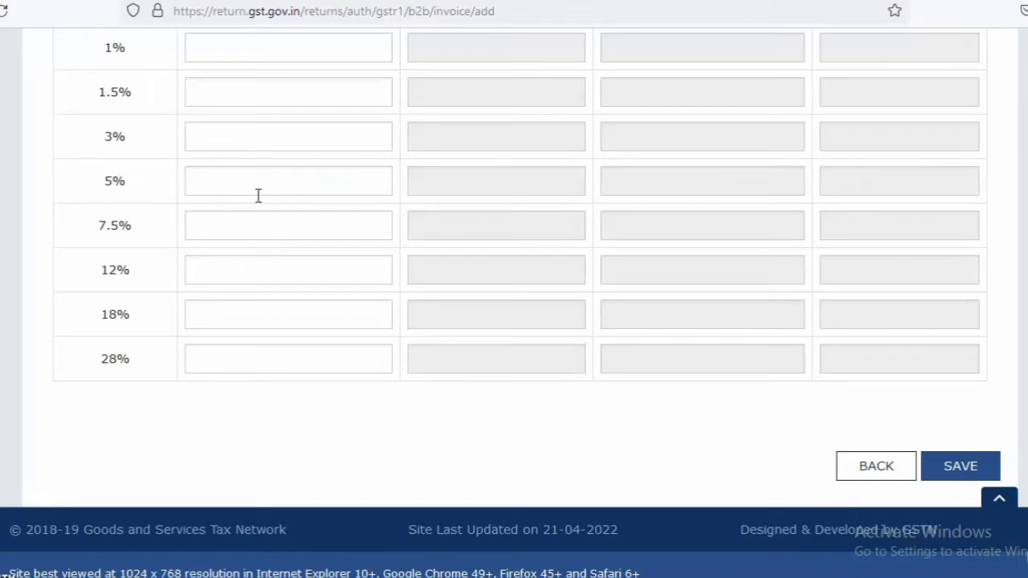
{"action": "left_click", "coordinate": [277, 310]}
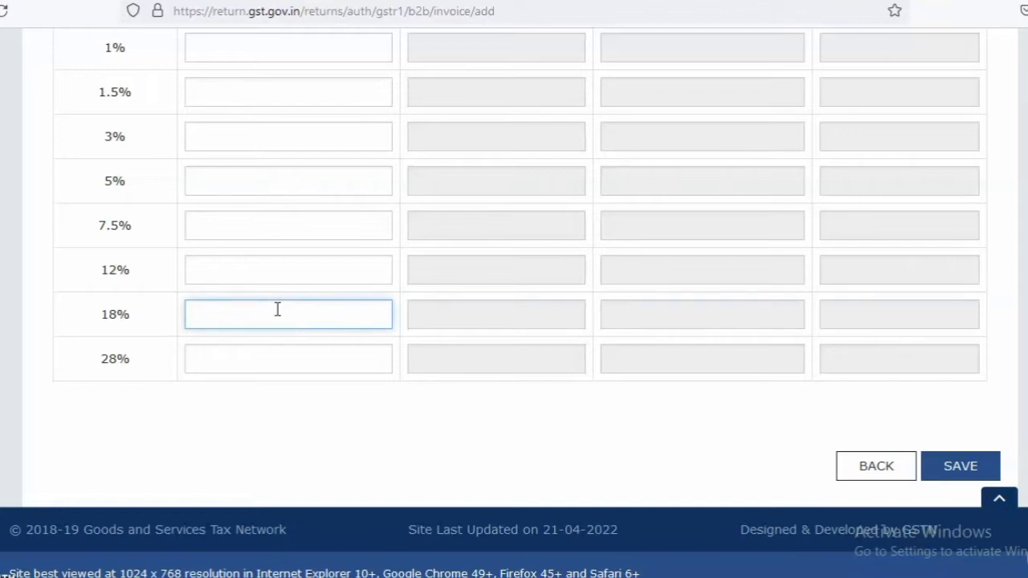
{"action": "type", "text": "1000"}
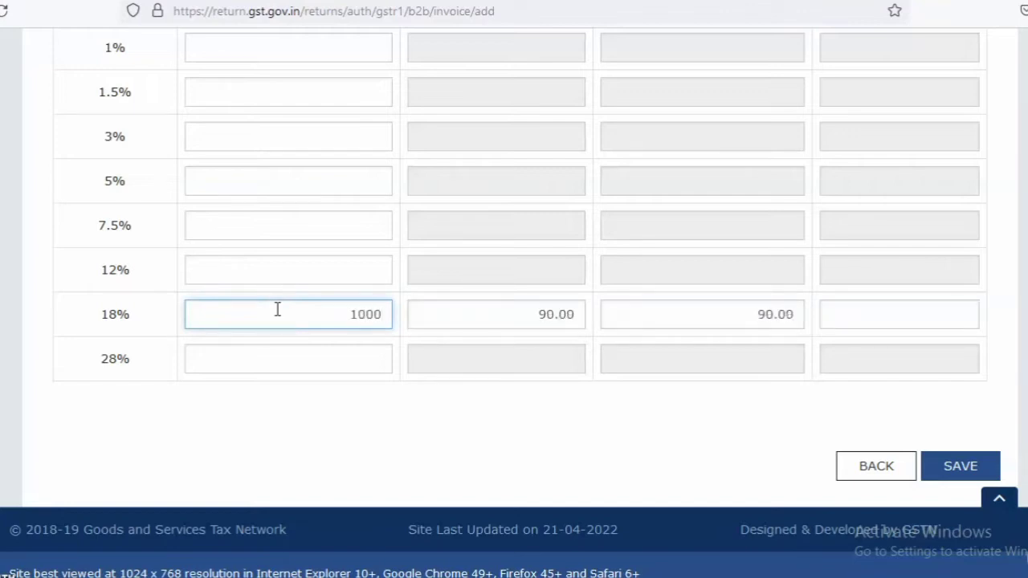
{"action": "left_click", "coordinate": [511, 439]}
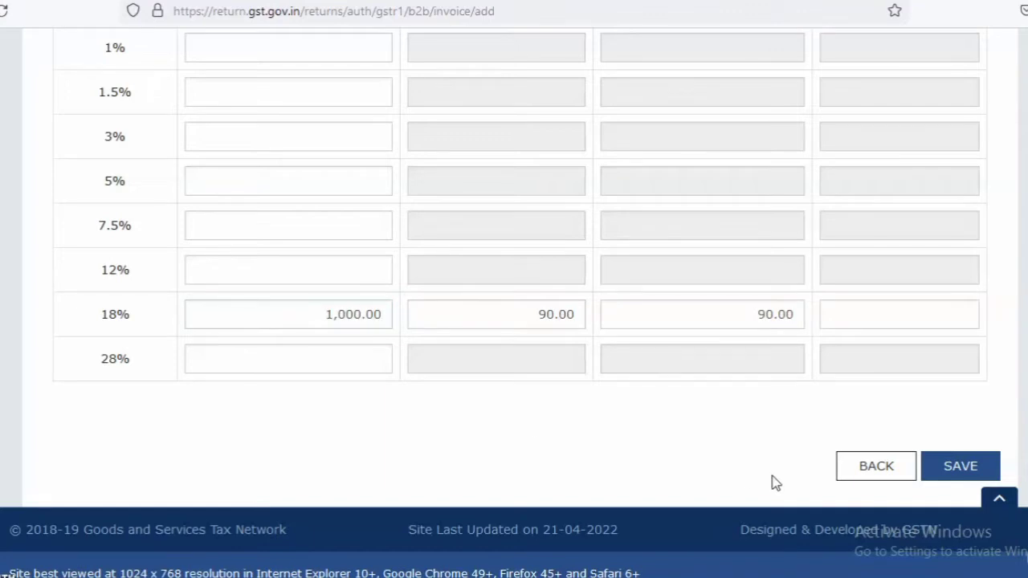
{"action": "left_click", "coordinate": [972, 473]}
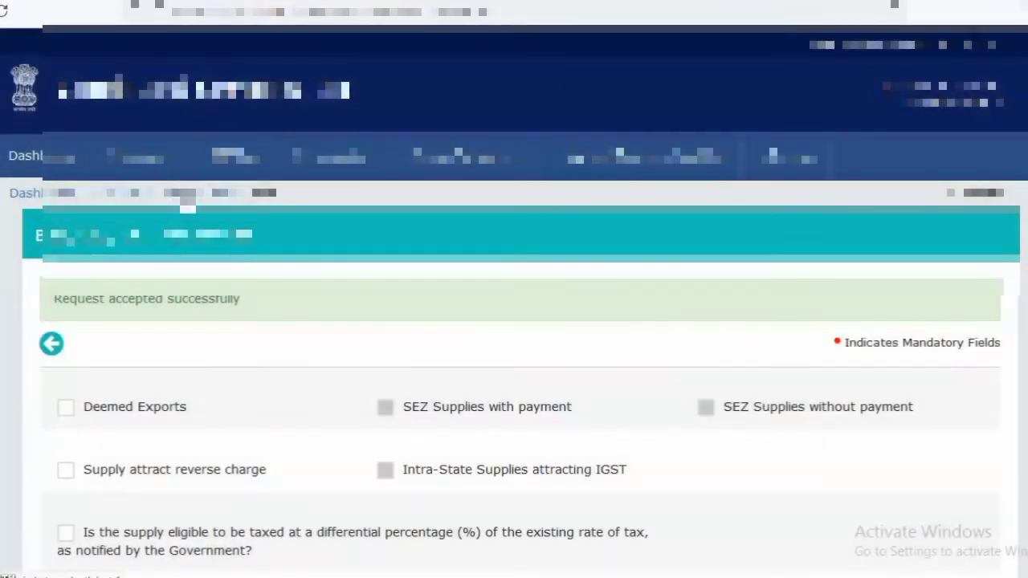
Return to the GSTR-1 overview and start a new record in the 7 - B2C (Others) section
{"action": "left_click", "coordinate": [188, 195]}
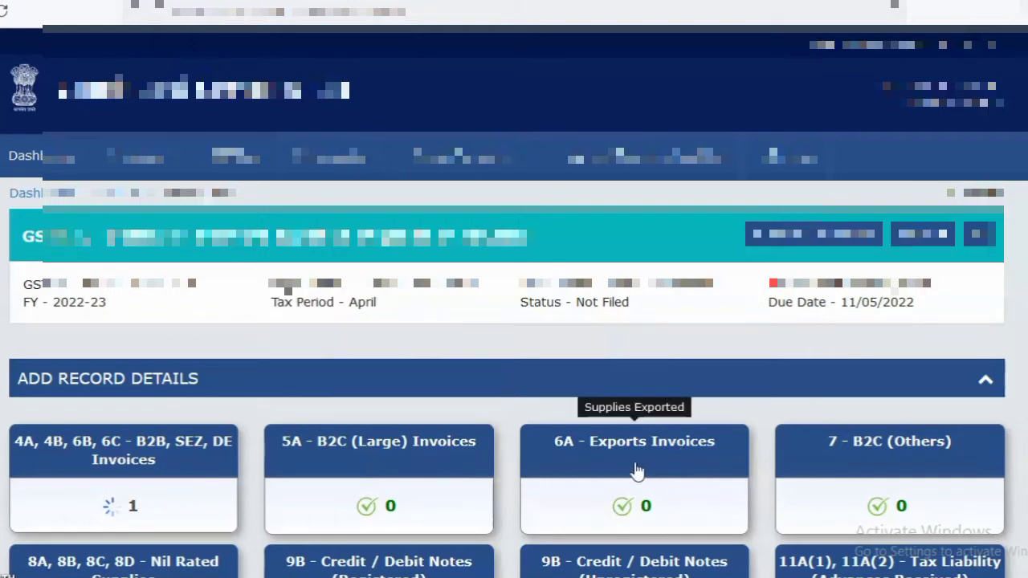
{"action": "left_click", "coordinate": [893, 455]}
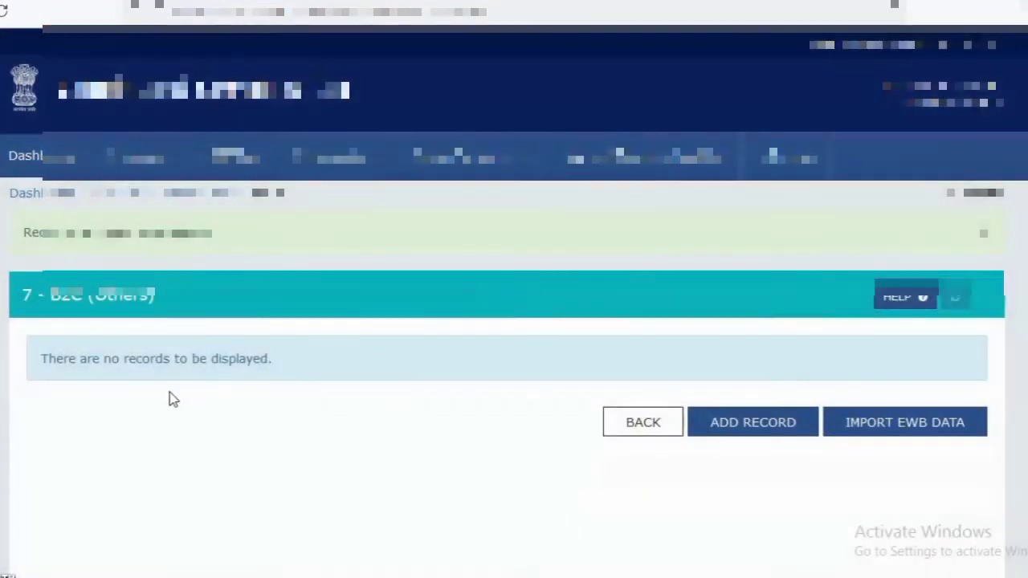
{"action": "left_click", "coordinate": [740, 438]}
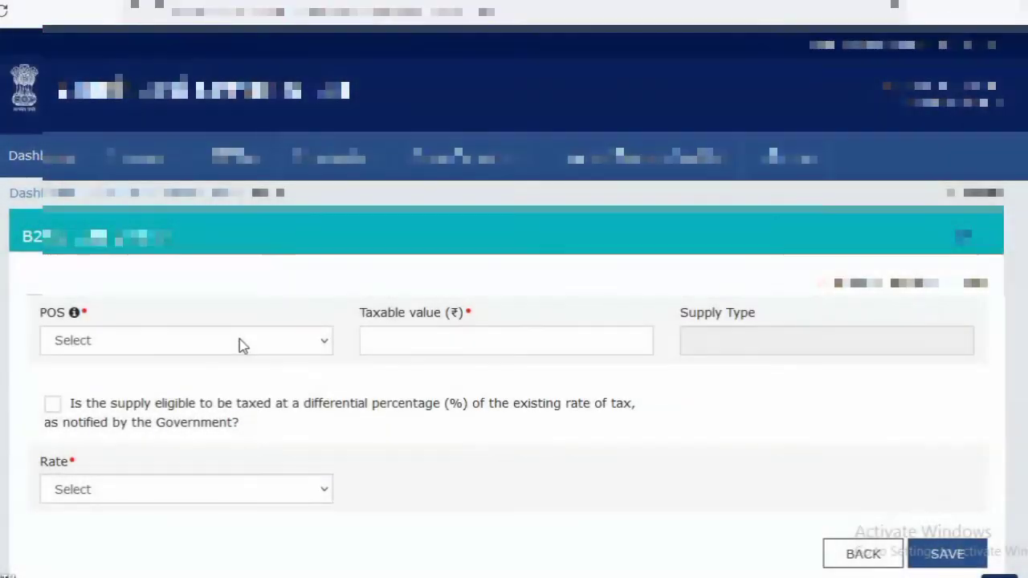
Set the B2C record's place of supply to 19-West Bengal and its taxable value to 1000 rupees
{"action": "left_click", "coordinate": [241, 343]}
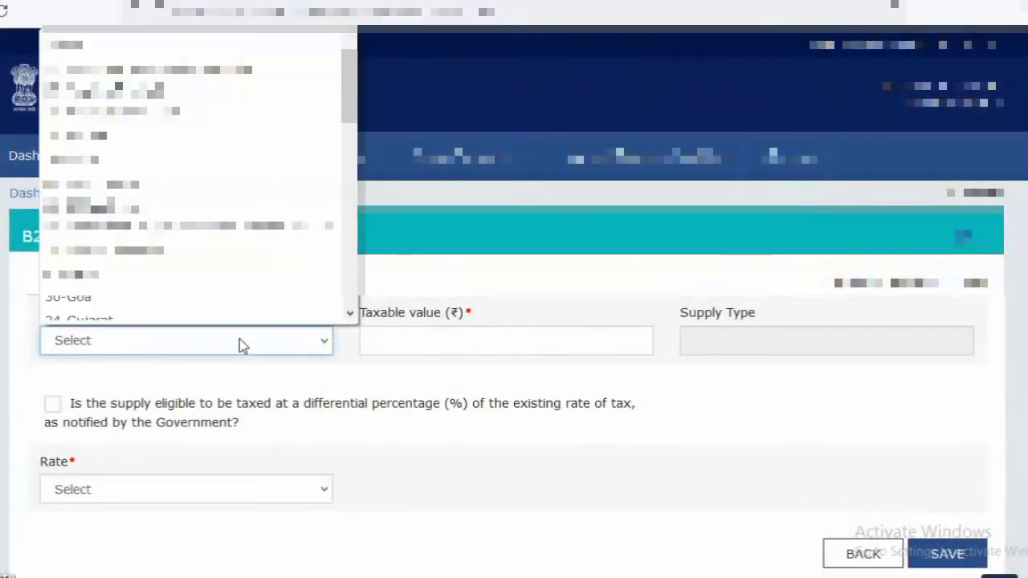
{"action": "scroll", "coordinate": [347, 301], "scroll_direction": "down", "scroll_amount": 8}
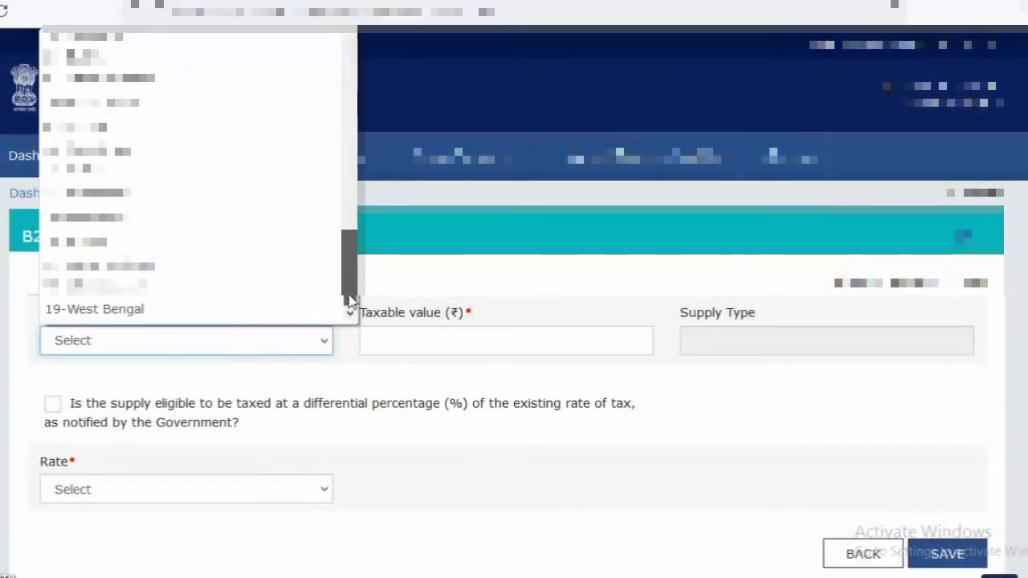
{"action": "left_click", "coordinate": [226, 311]}
{"action": "left_click", "coordinate": [420, 346]}
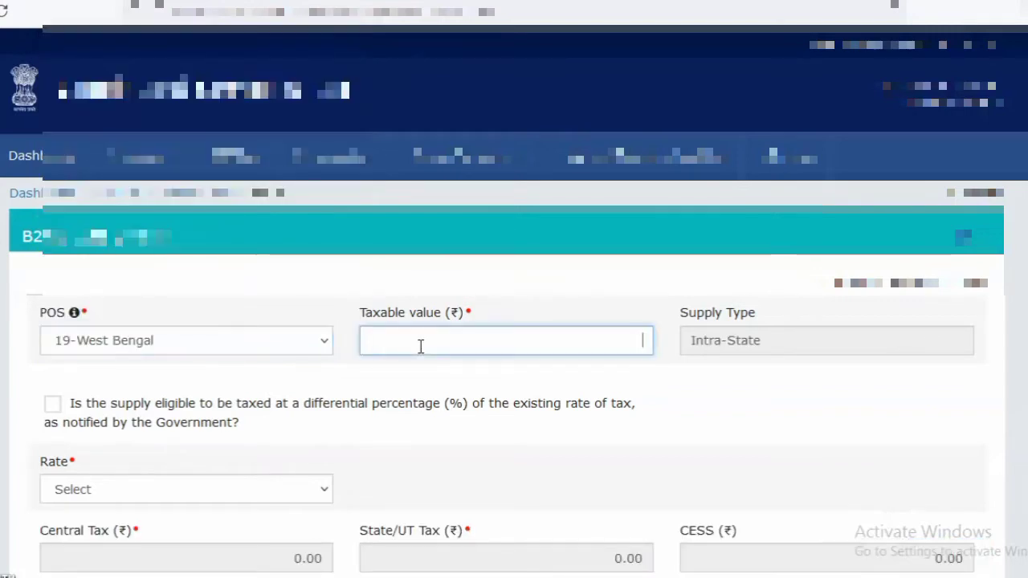
{"action": "type", "text": "1000"}
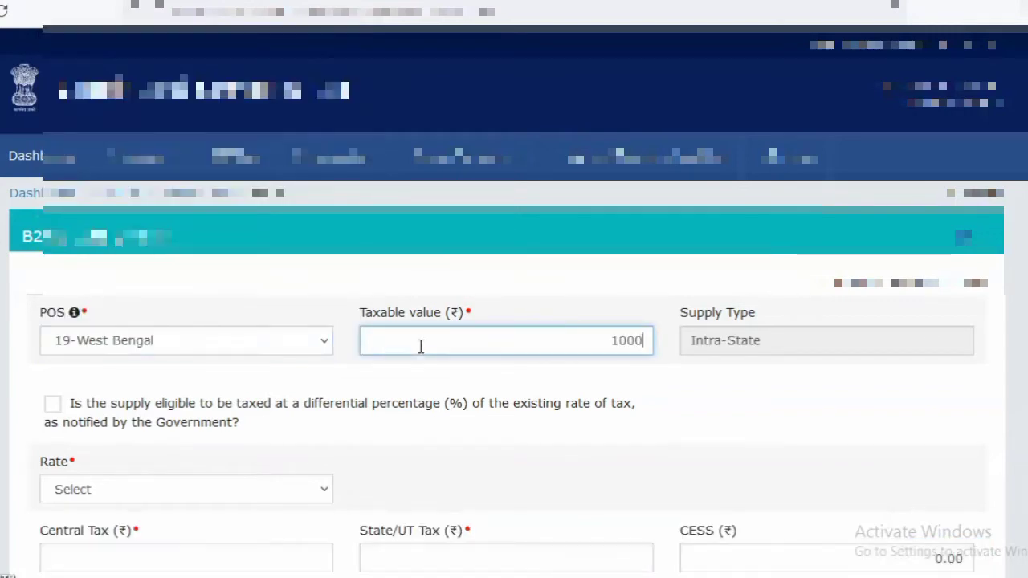
Set the B2C record's tax rate to 18% and save the record
{"action": "left_click", "coordinate": [253, 492]}
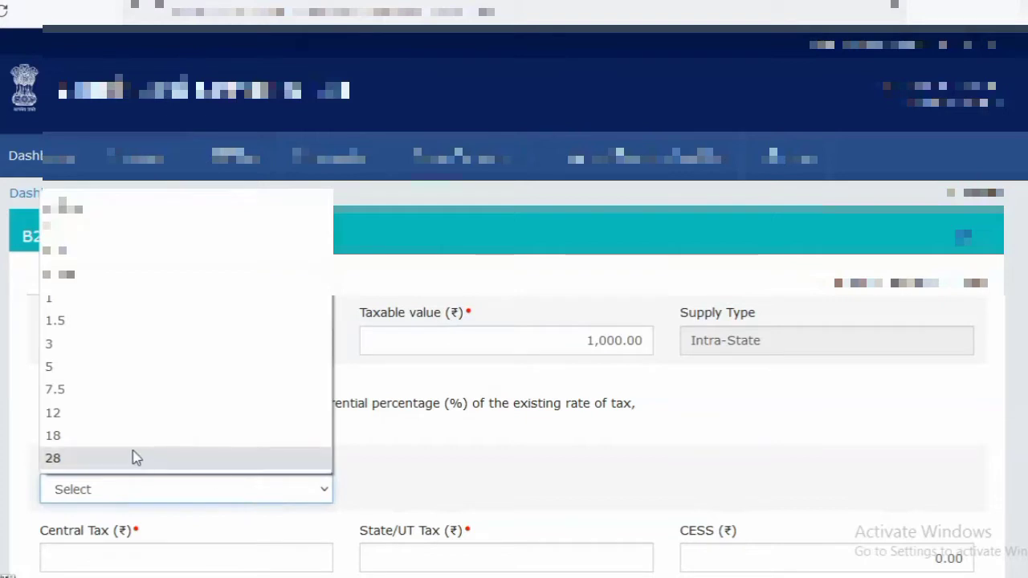
{"action": "left_click", "coordinate": [98, 440]}
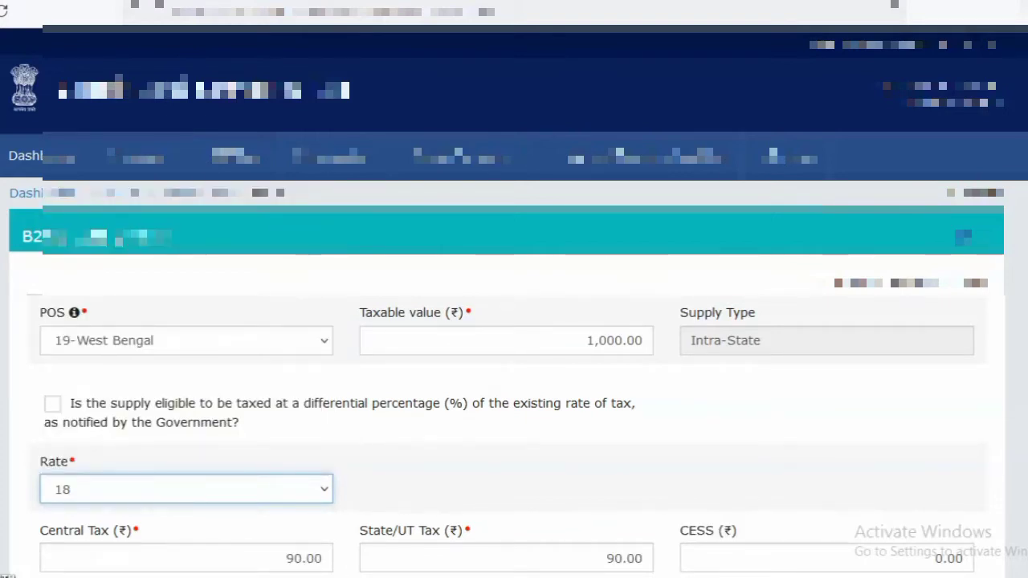
{"action": "scroll", "coordinate": [885, 518], "scroll_direction": "down", "scroll_amount": 3}
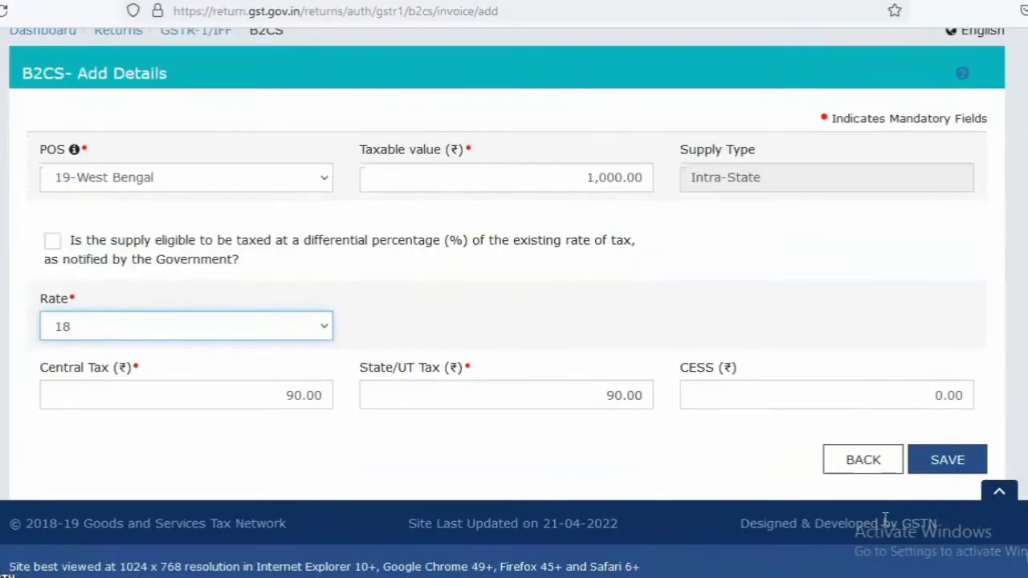
{"action": "left_click", "coordinate": [947, 468]}
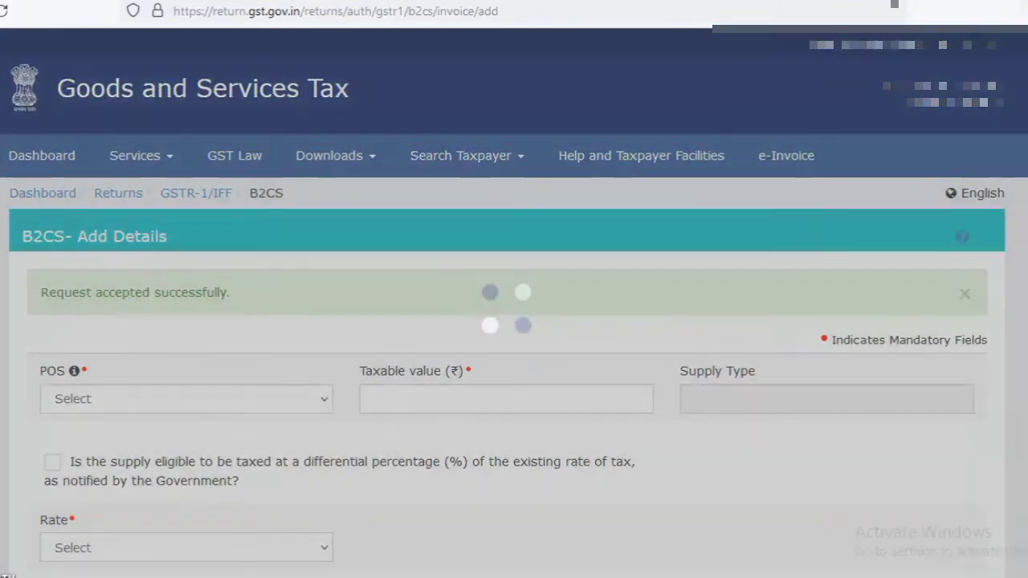
Leave the B2C (Others) entry form and its processed records list to return to the GSTR-1 overview
{"action": "scroll", "coordinate": [946, 464], "scroll_direction": "down", "scroll_amount": 1}
{"action": "scroll", "coordinate": [514, 321], "scroll_direction": "down", "scroll_amount": 1}
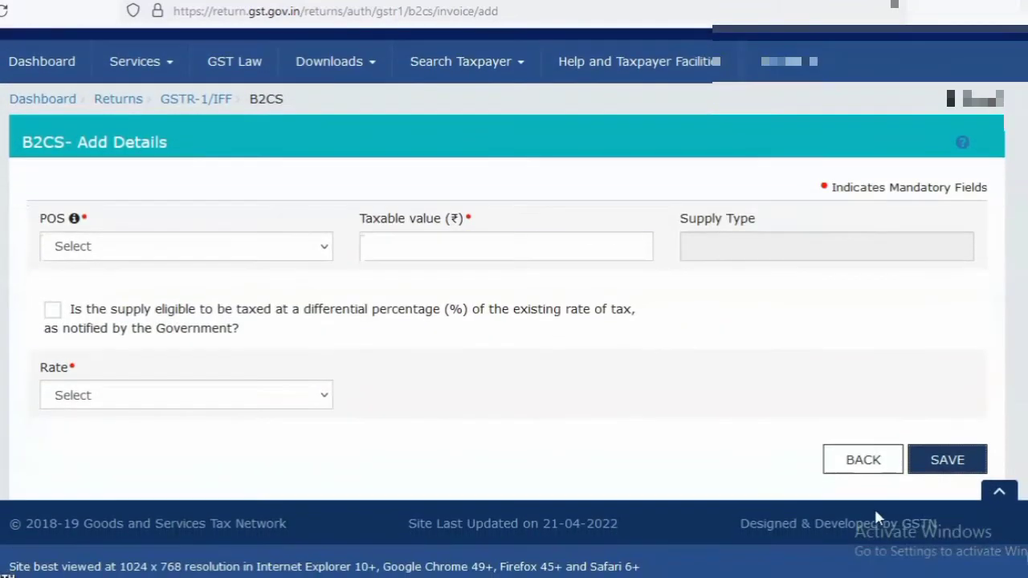
{"action": "left_click", "coordinate": [873, 466]}
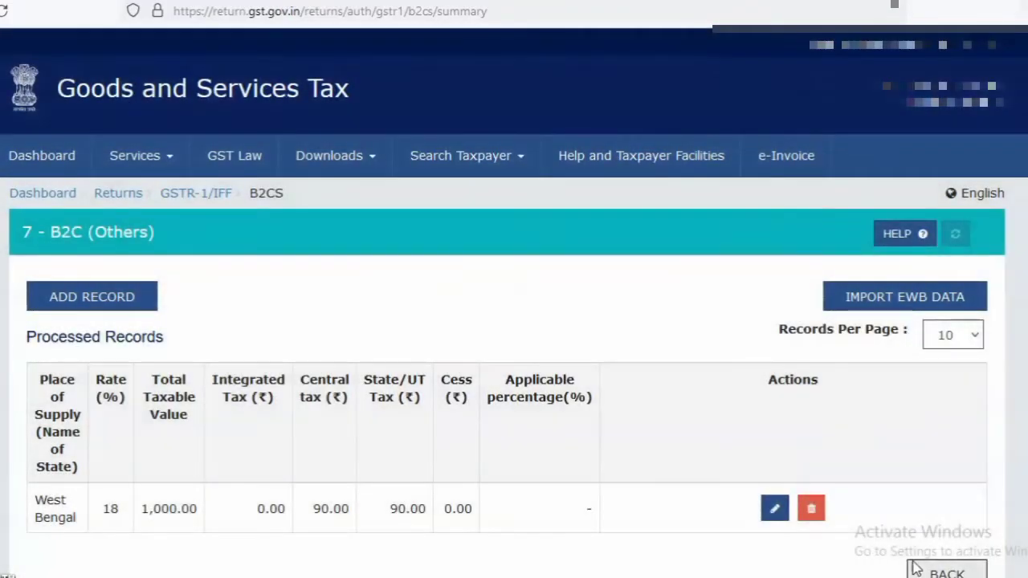
{"action": "left_click", "coordinate": [956, 571]}
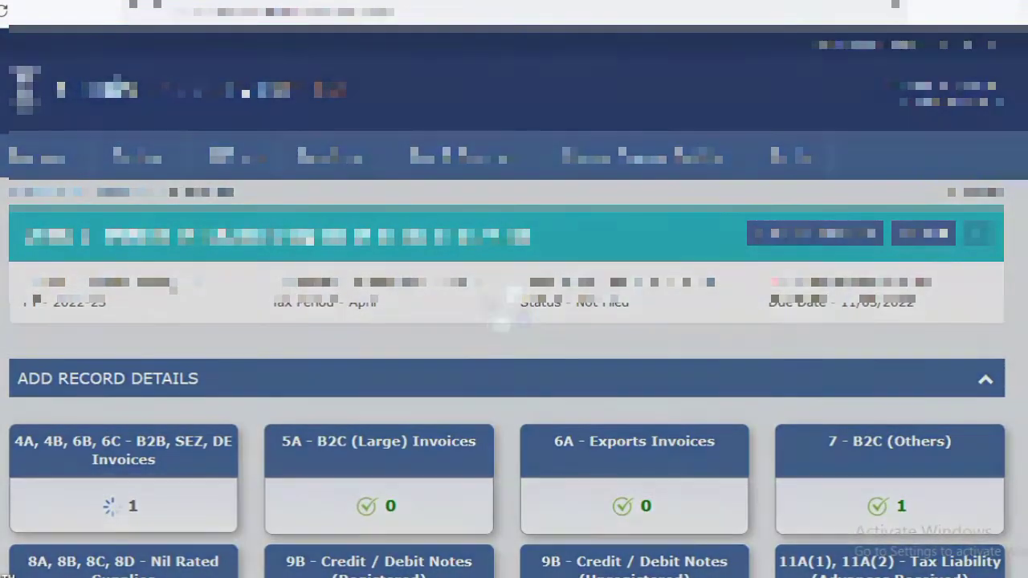
Examine the nil rated, exempted and non-GST supply fields in section 8A, 8B, 8C, 8D and return to the overview
{"action": "scroll", "coordinate": [879, 353], "scroll_direction": "down", "scroll_amount": 2}
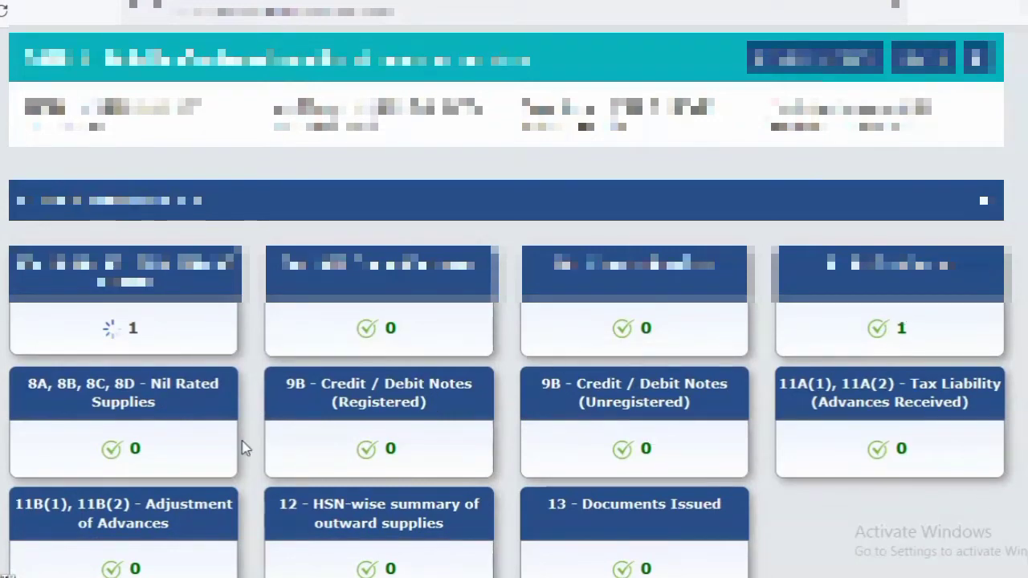
{"action": "left_click", "coordinate": [137, 412]}
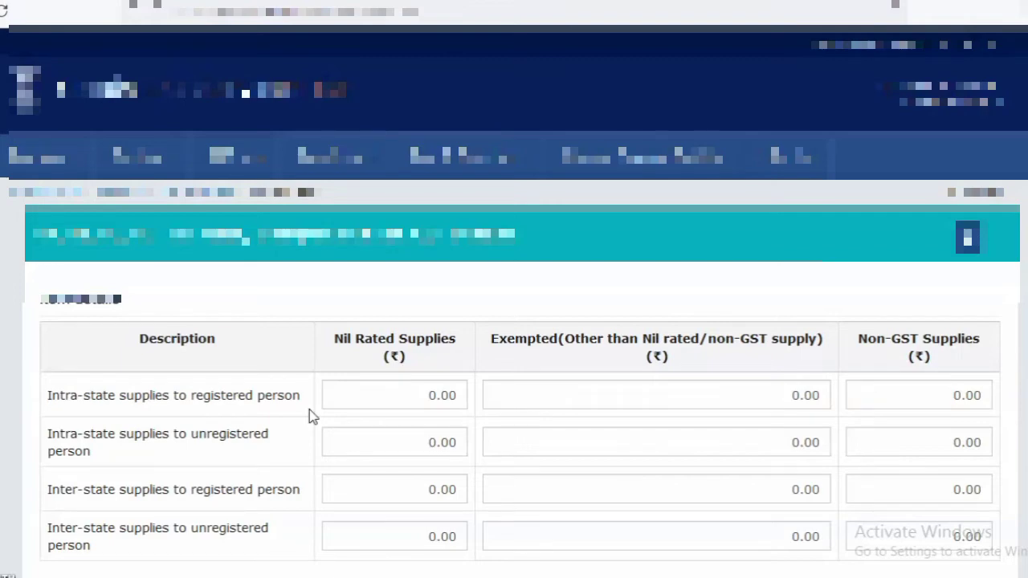
{"action": "left_click", "coordinate": [907, 394]}
{"action": "left_click", "coordinate": [771, 394]}
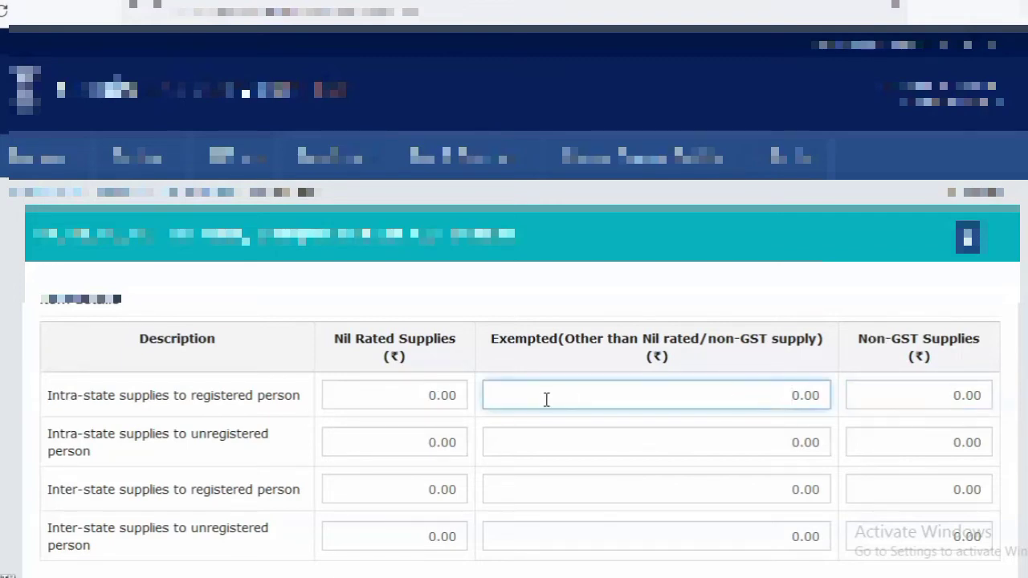
{"action": "left_click", "coordinate": [433, 397]}
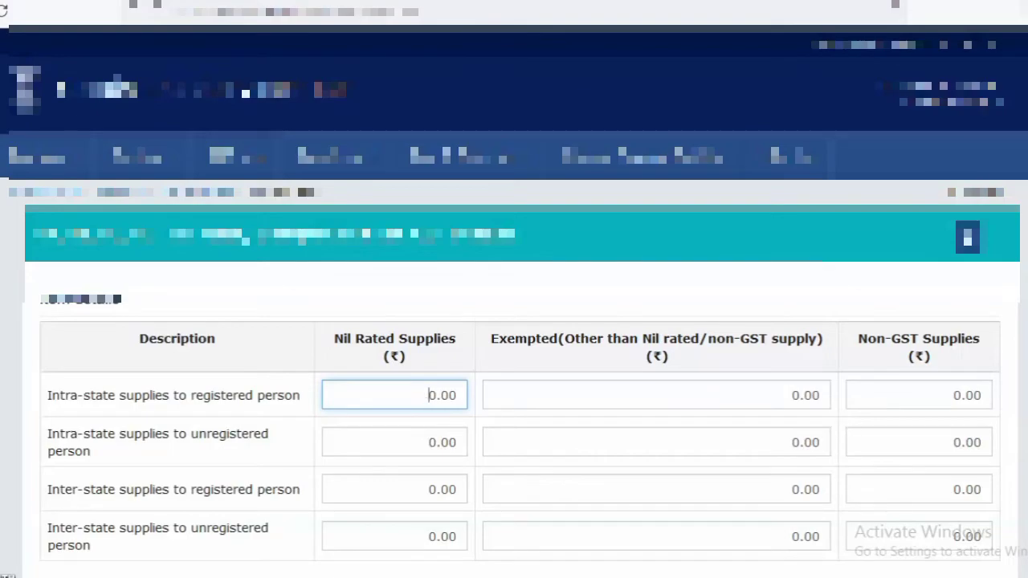
{"action": "scroll", "coordinate": [915, 441], "scroll_direction": "down", "scroll_amount": 3}
{"action": "left_click", "coordinate": [936, 456]}
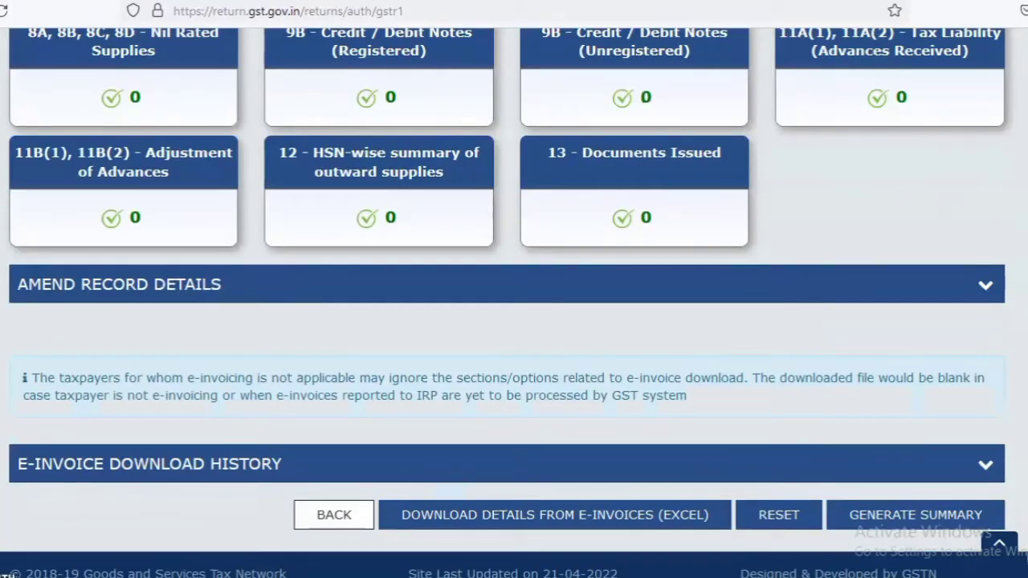
Open section 12 - HSN-wise summary of outward supplies and select HSN code 7615 for aluminium household articles
{"action": "scroll", "coordinate": [407, 194], "scroll_direction": "up", "scroll_amount": 2}
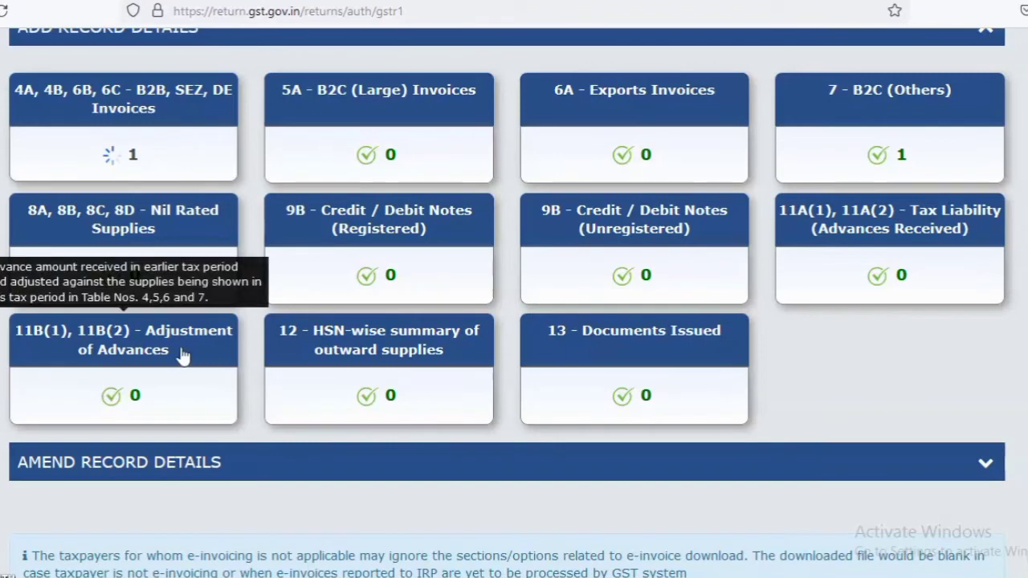
{"action": "left_click", "coordinate": [400, 365]}
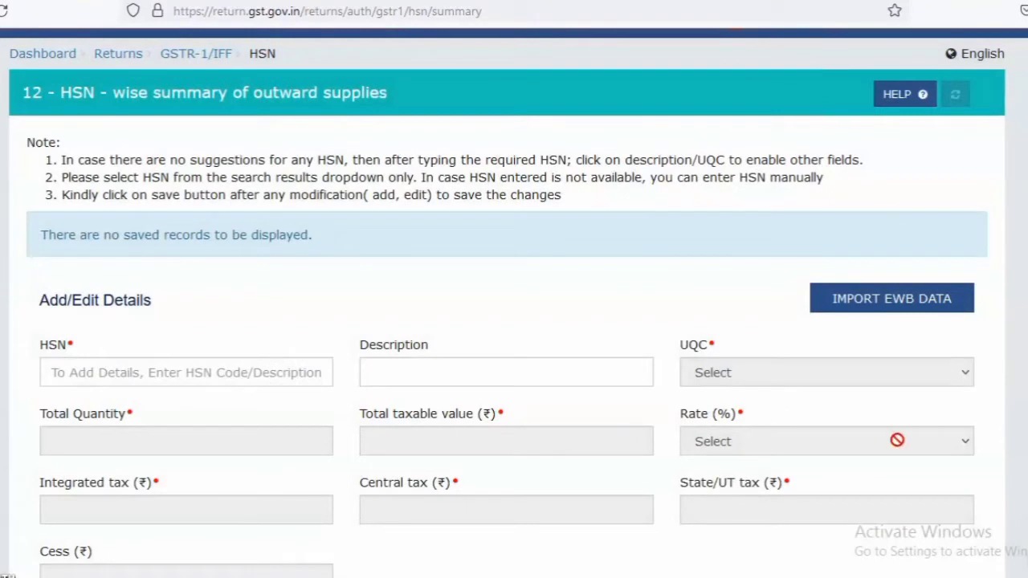
{"action": "scroll", "coordinate": [266, 289], "scroll_direction": "down", "scroll_amount": 3}
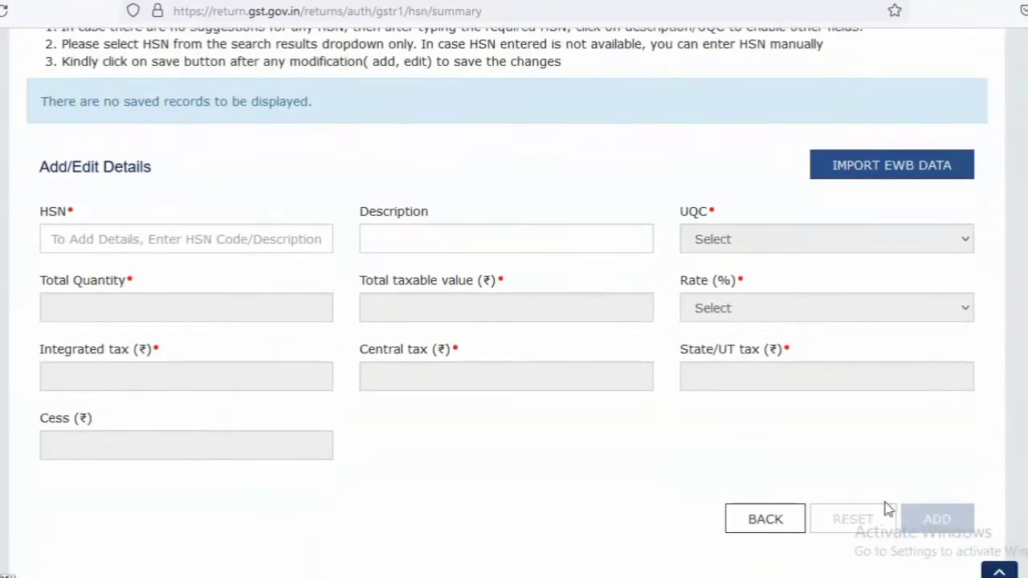
{"action": "left_click", "coordinate": [176, 236]}
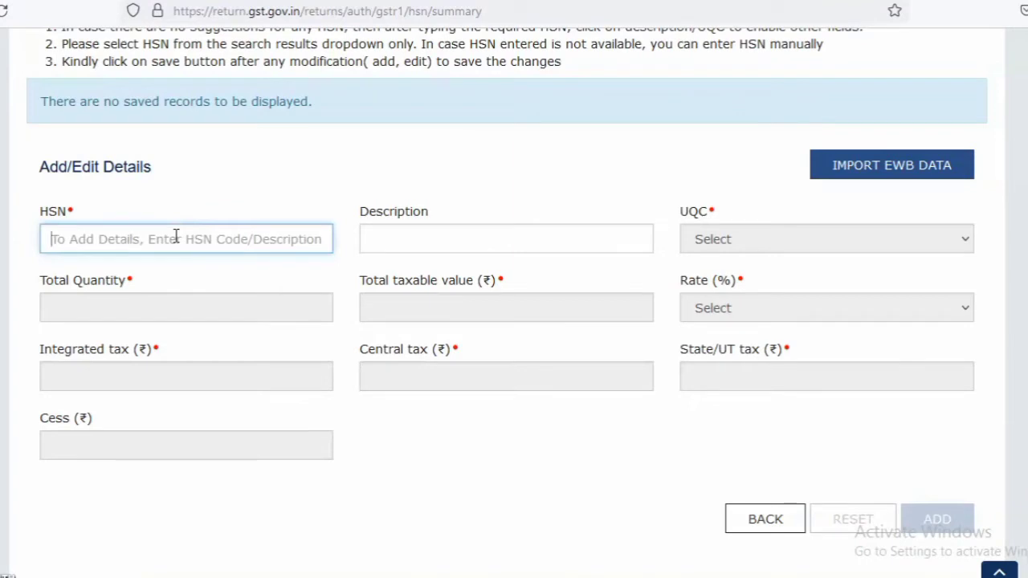
{"action": "type", "text": "7615"}
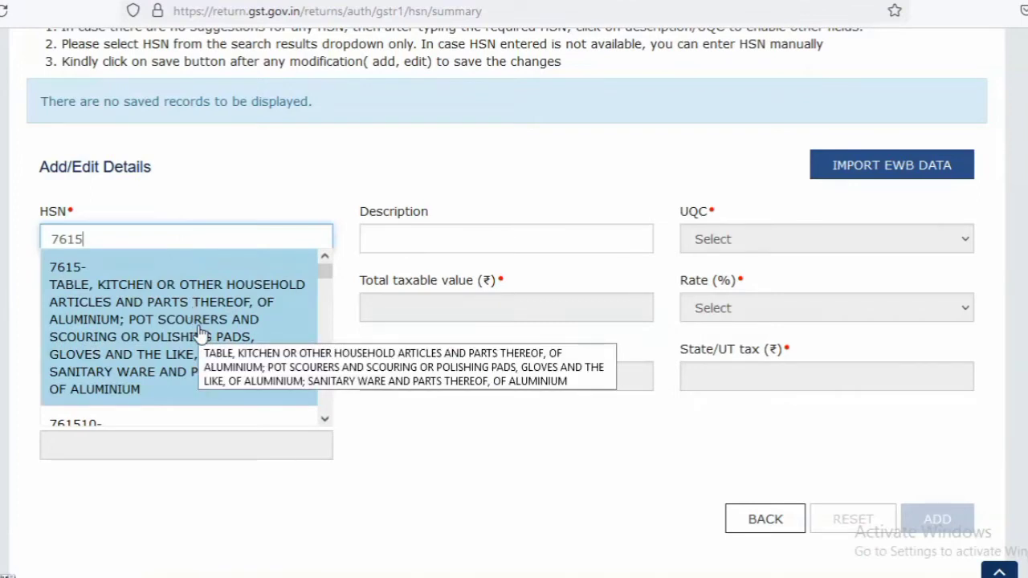
{"action": "left_click", "coordinate": [157, 321]}
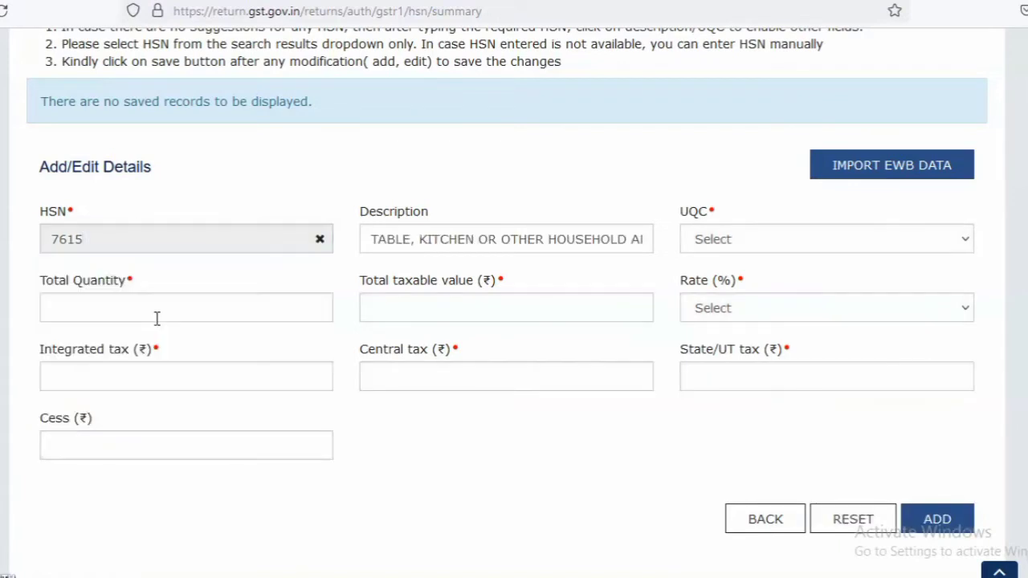
Set the HSN entry's UQC to PCS-PIECES, total quantity to 20, total taxable value to 2000 rupees and rate to 18%
{"action": "left_click", "coordinate": [713, 243]}
{"action": "type", "text": "pc"}
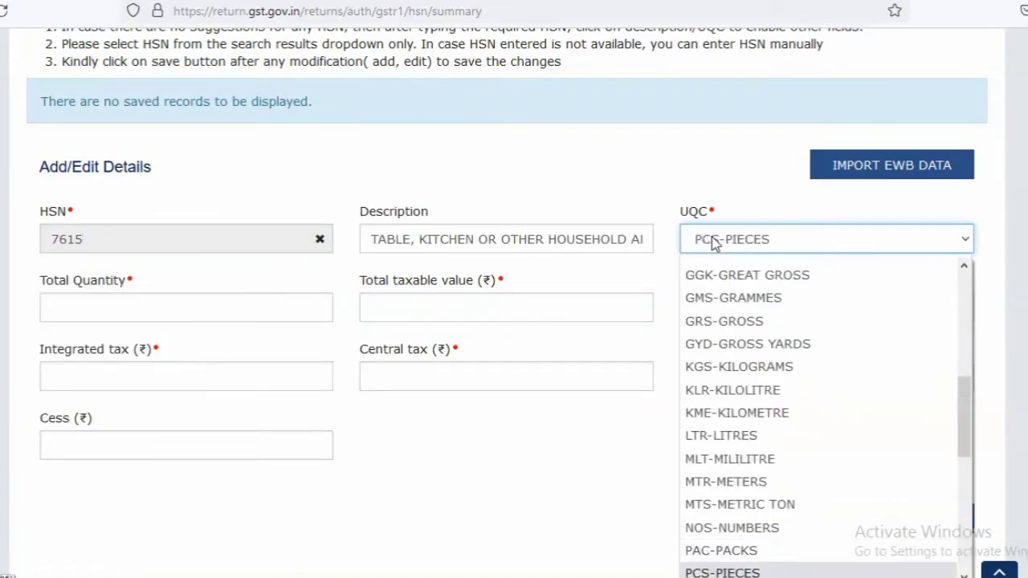
{"action": "left_click", "coordinate": [727, 574]}
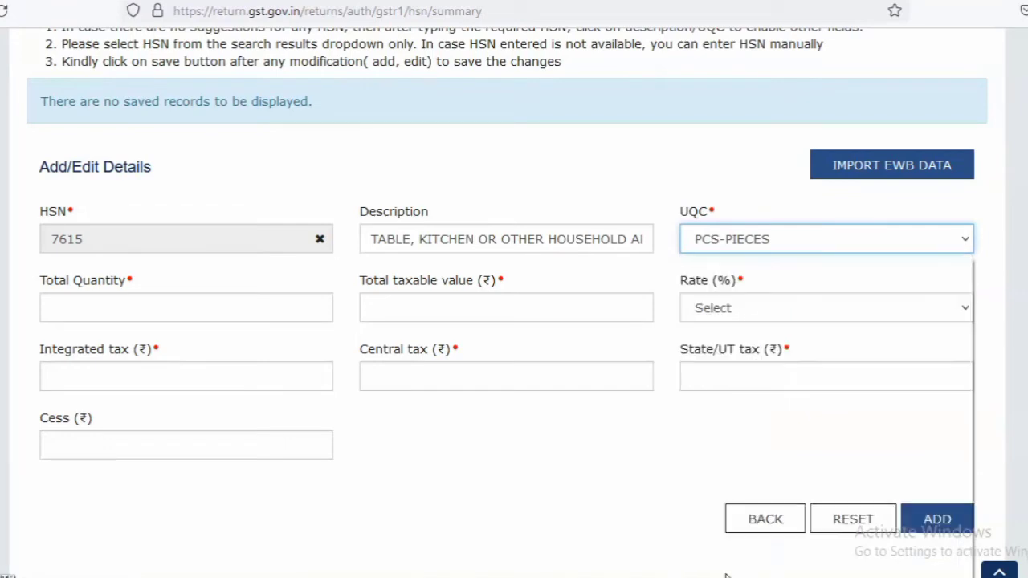
{"action": "left_click", "coordinate": [269, 304]}
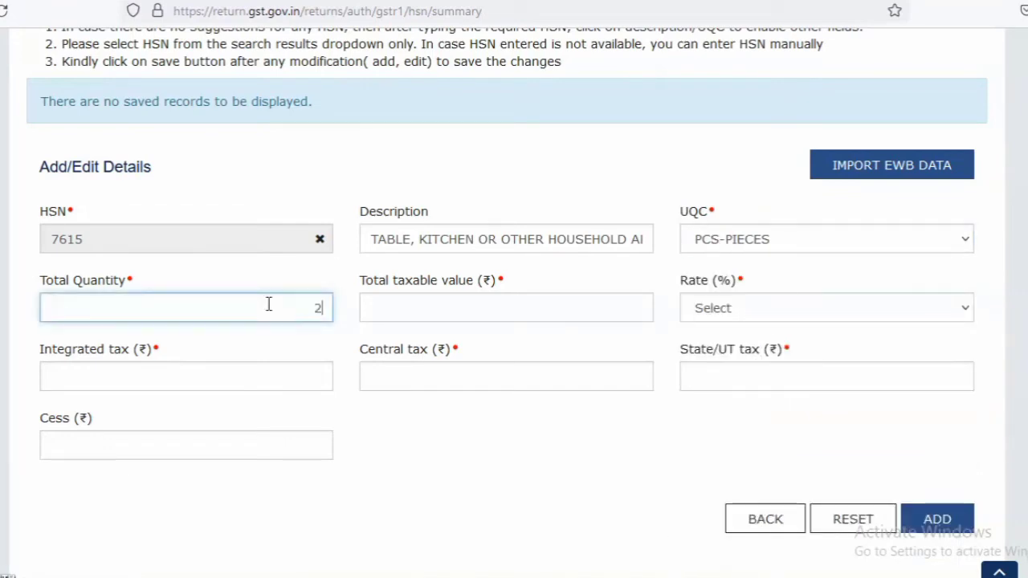
{"action": "left_click", "coordinate": [378, 309]}
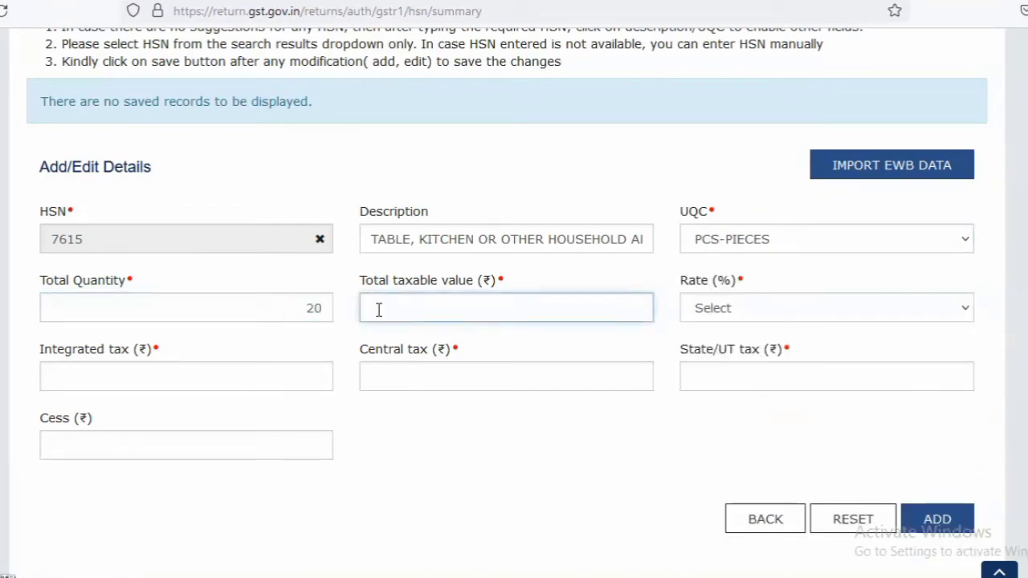
{"action": "type", "text": "2000"}
{"action": "left_click", "coordinate": [710, 315]}
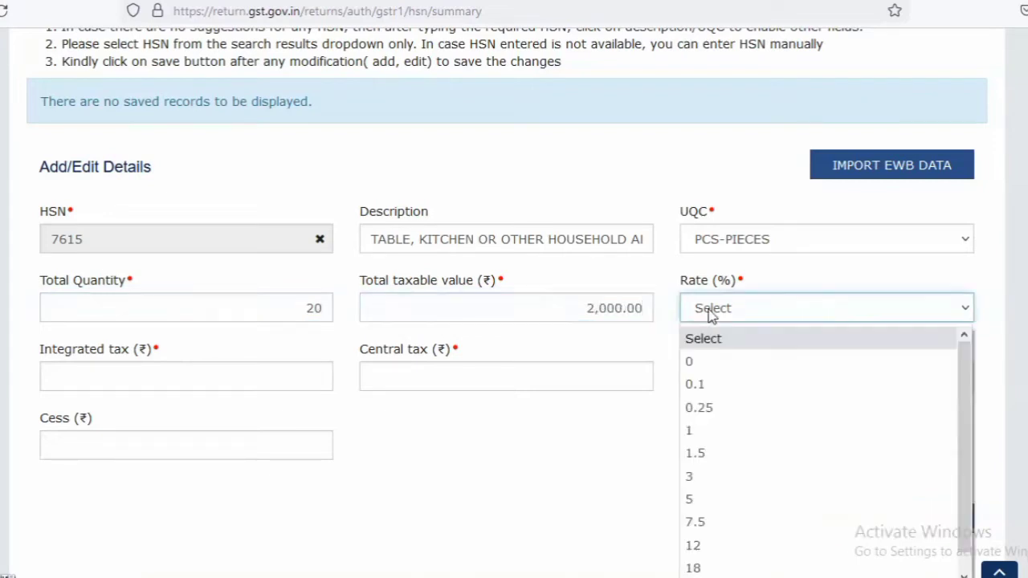
{"action": "left_click", "coordinate": [694, 567]}
Enter 180 rupees each for central tax and State/UT tax, add the HSN entry and save it
{"action": "left_click", "coordinate": [413, 372]}
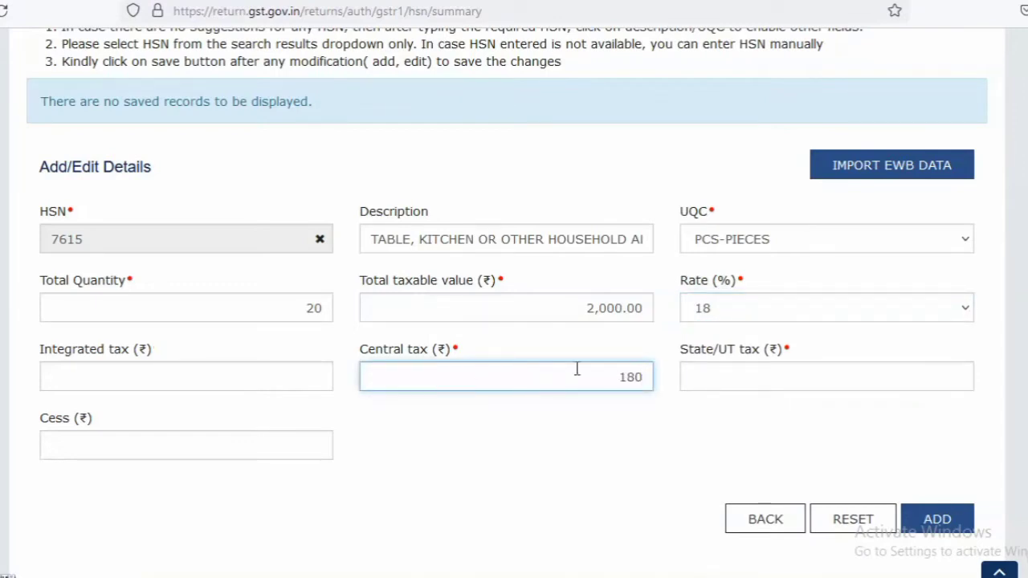
{"action": "left_click", "coordinate": [723, 380]}
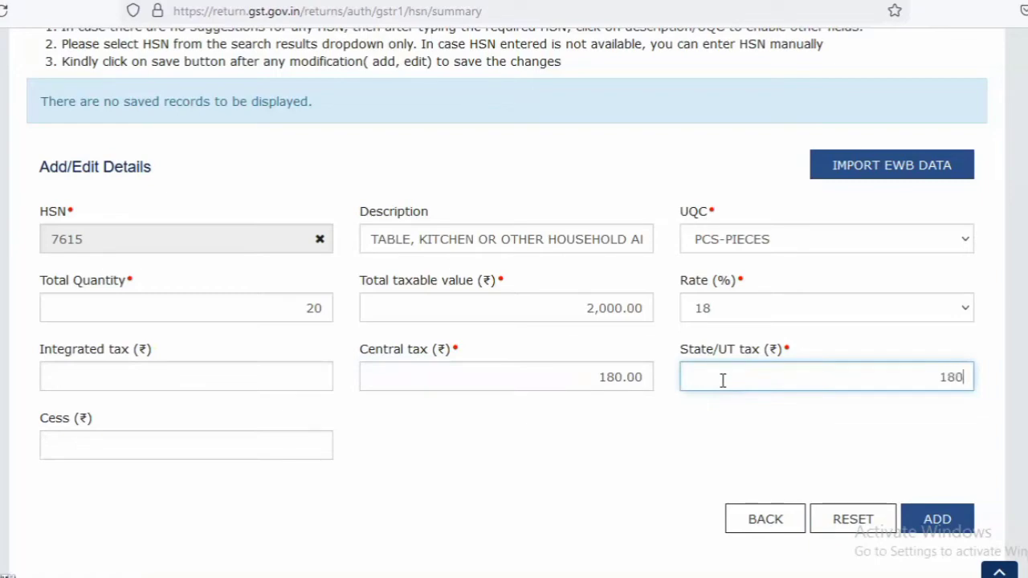
{"action": "left_click", "coordinate": [925, 521]}
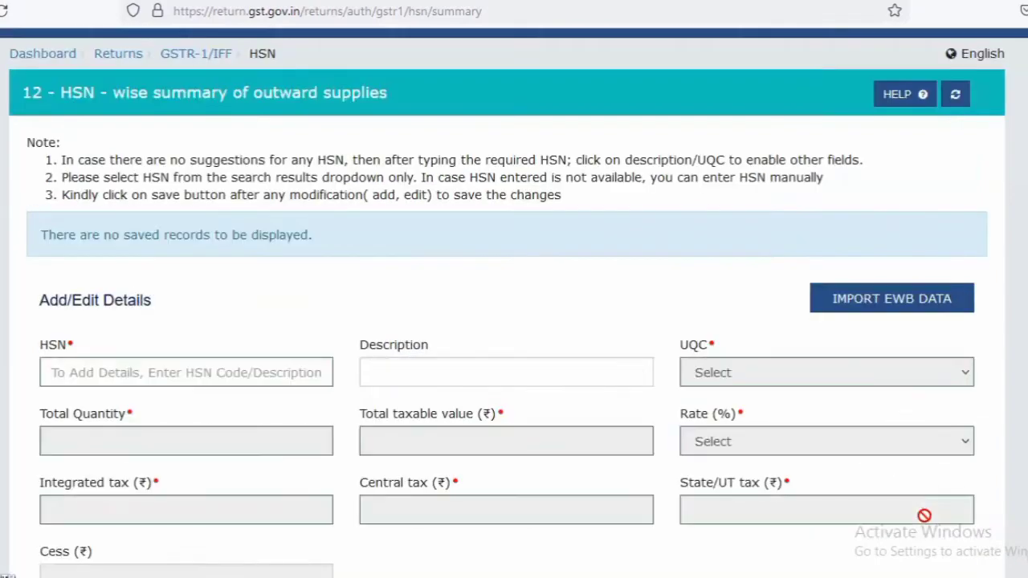
{"action": "scroll", "coordinate": [514, 301], "scroll_direction": "down", "scroll_amount": 6}
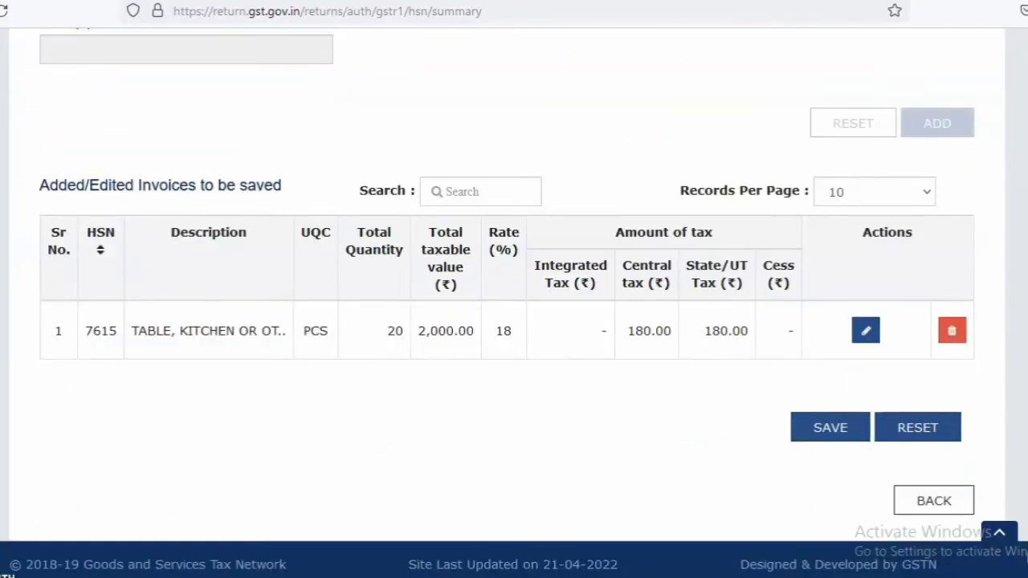
{"action": "left_click", "coordinate": [822, 433]}
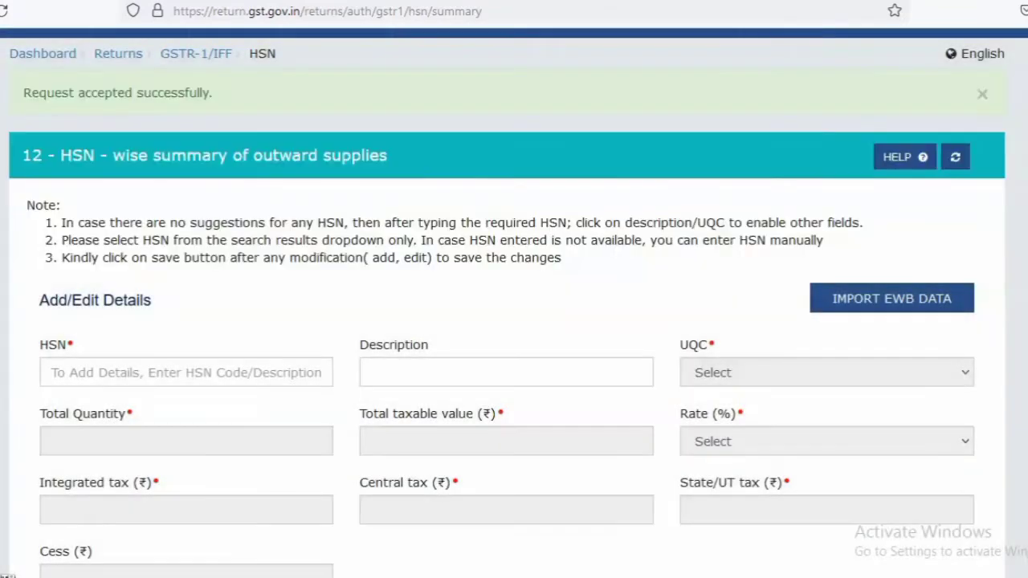
Return from the HSN-wise summary to the GSTR-1 overview and review its record sections
{"action": "scroll", "coordinate": [514, 321], "scroll_direction": "down", "scroll_amount": 8}
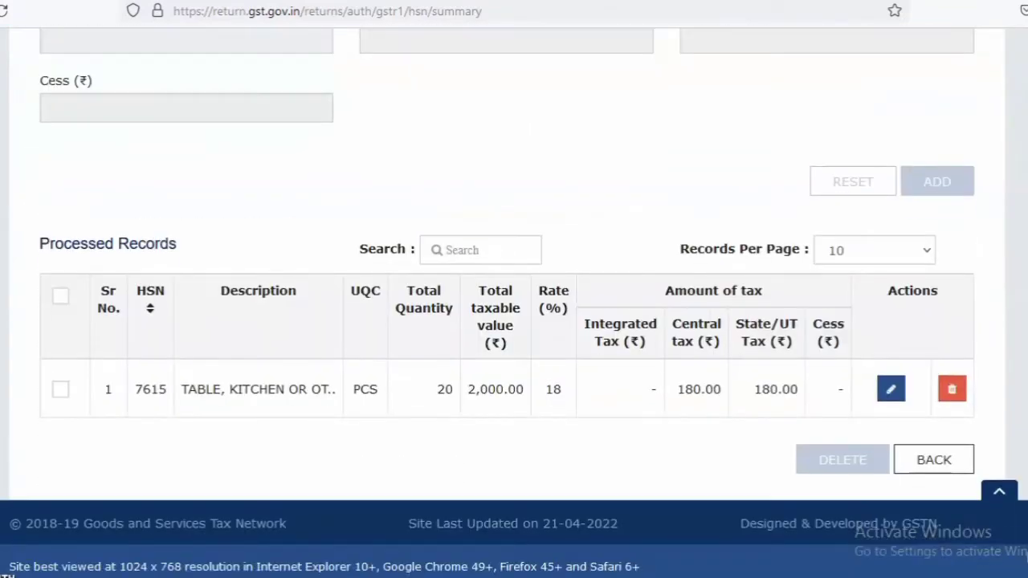
{"action": "left_click", "coordinate": [934, 460]}
{"action": "scroll", "coordinate": [945, 455], "scroll_direction": "down", "scroll_amount": 6}
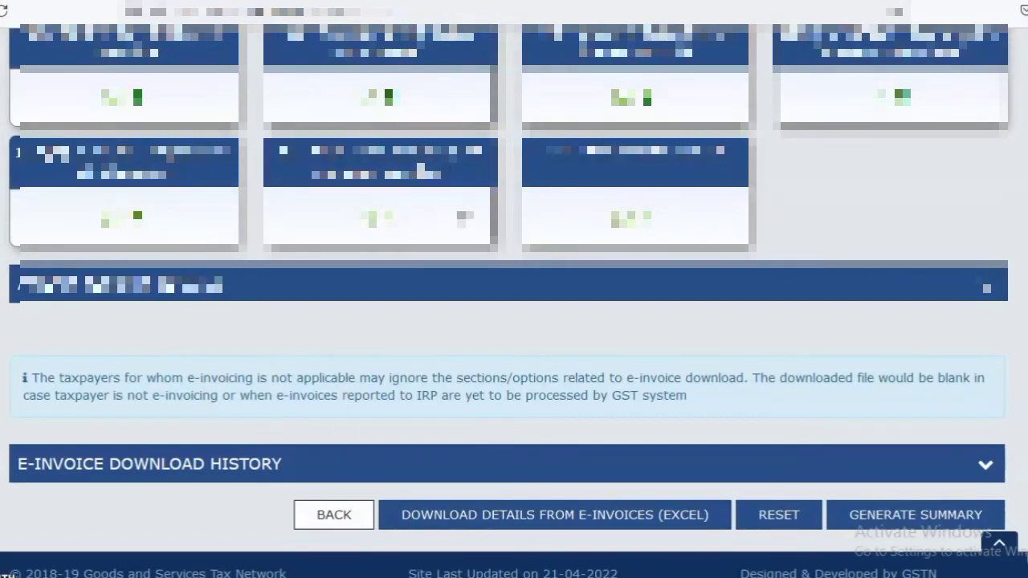
{"action": "scroll", "coordinate": [421, 170], "scroll_direction": "up", "scroll_amount": 6}
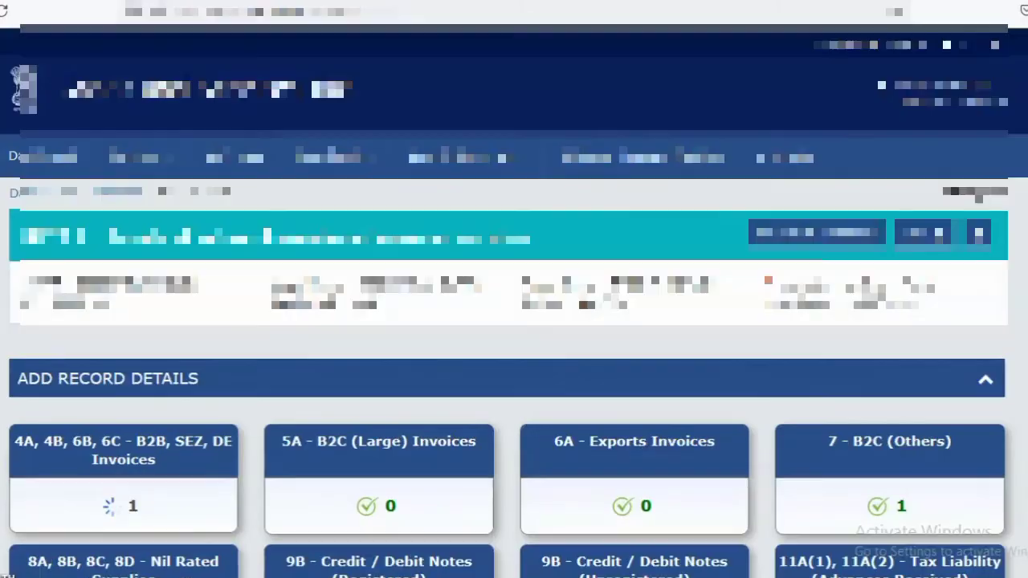
{"action": "scroll", "coordinate": [787, 328], "scroll_direction": "down", "scroll_amount": 6}
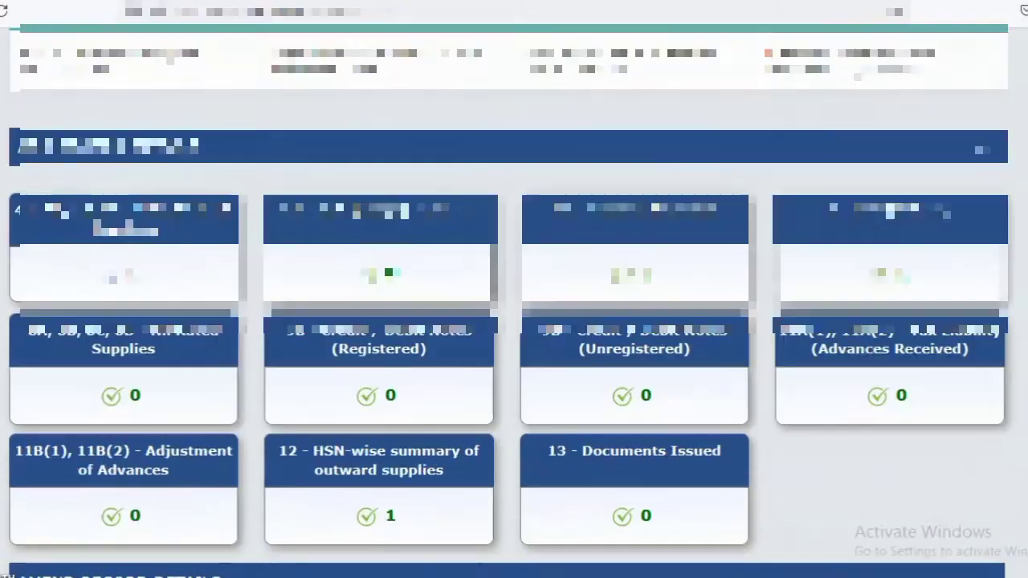
Add an outward-supply invoice entry under 13 - Documents Issued with serial numbers 1 to 22, total number 22 and 1 cancelled, and save it
{"action": "left_click", "coordinate": [613, 169]}
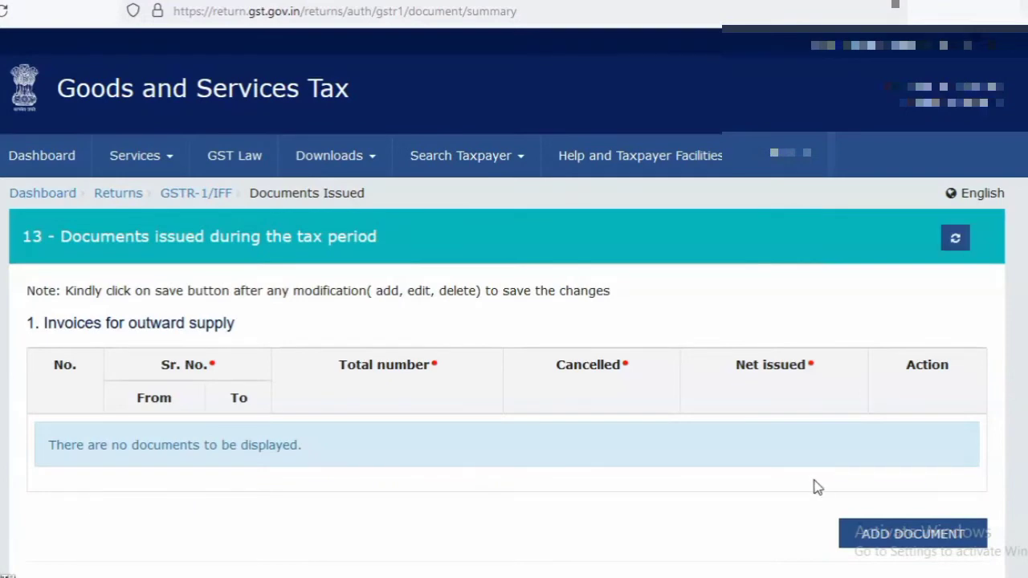
{"action": "left_click", "coordinate": [920, 539]}
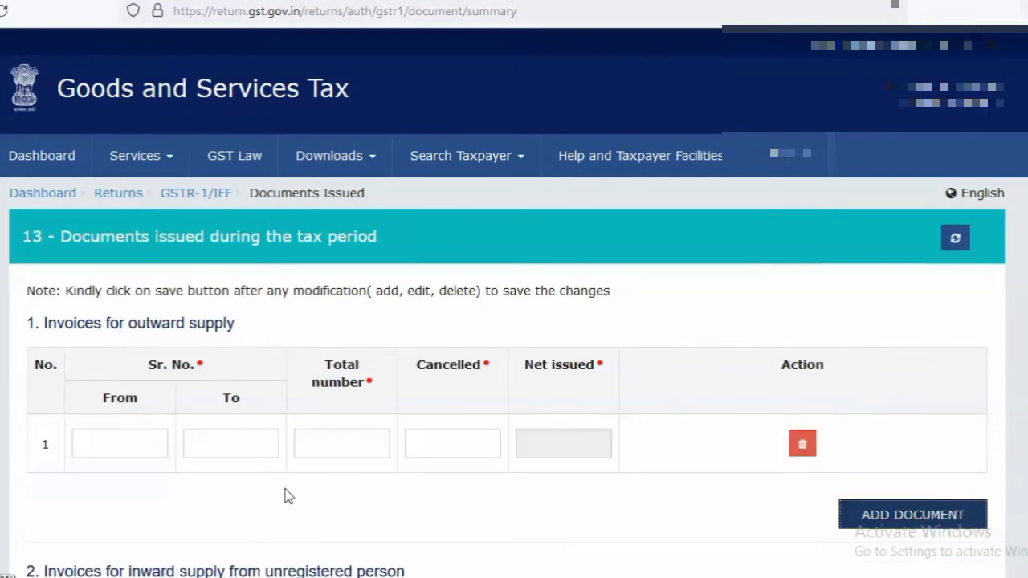
{"action": "left_click", "coordinate": [120, 434]}
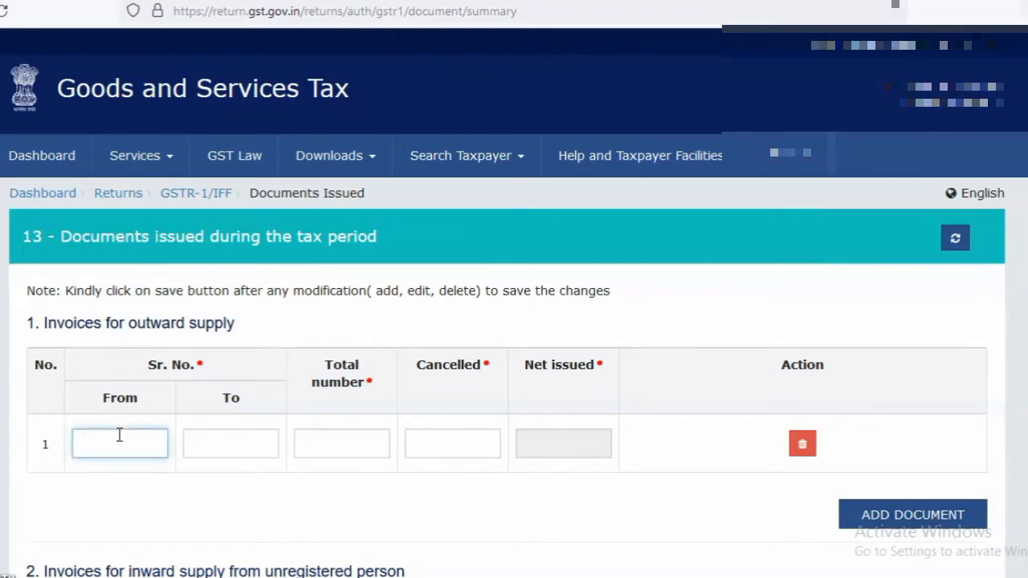
{"action": "key", "text": "Tab"}
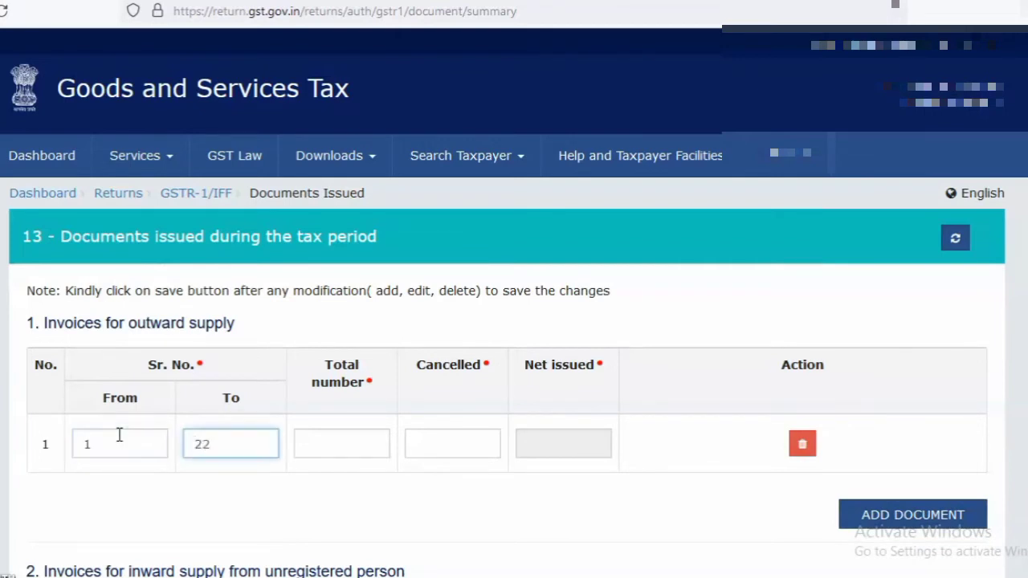
{"action": "left_click", "coordinate": [320, 442]}
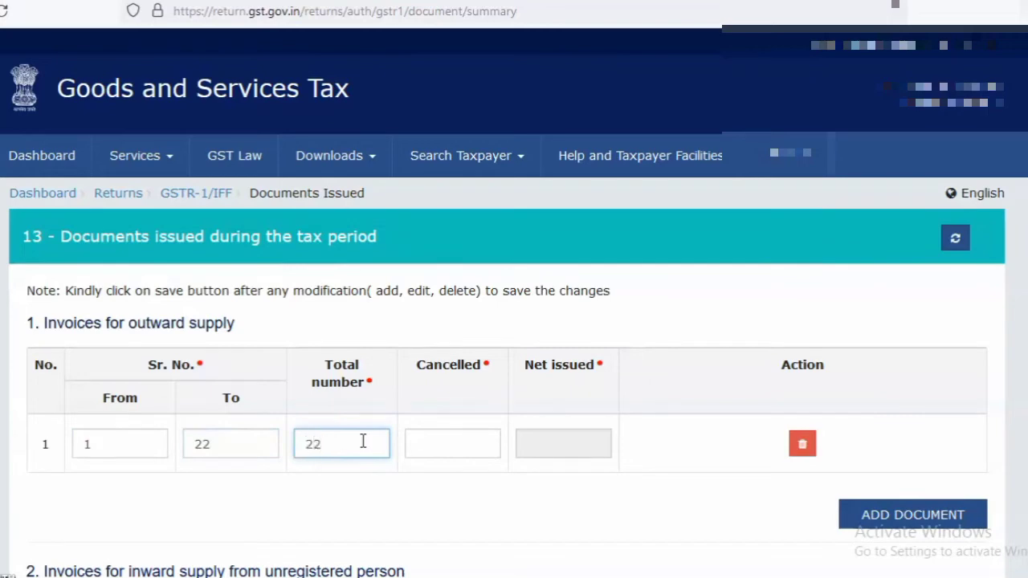
{"action": "left_click", "coordinate": [427, 436]}
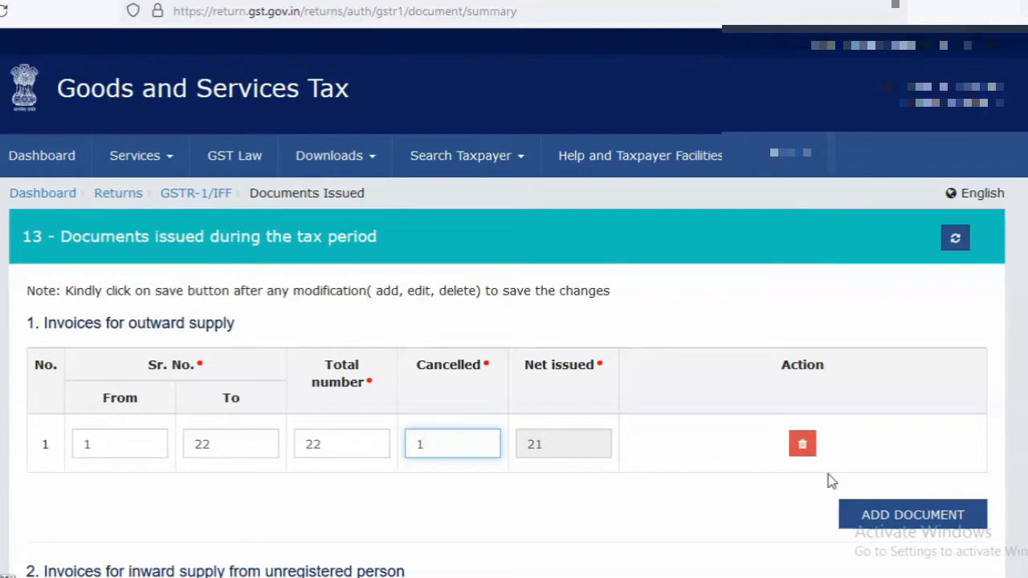
{"action": "scroll", "coordinate": [969, 462], "scroll_direction": "down", "scroll_amount": 20}
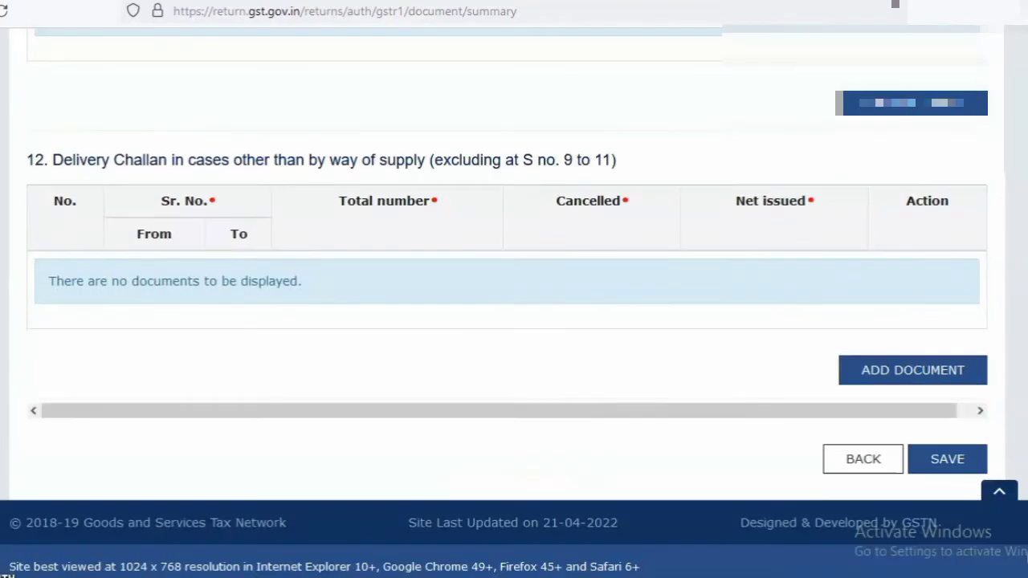
{"action": "left_click", "coordinate": [946, 463]}
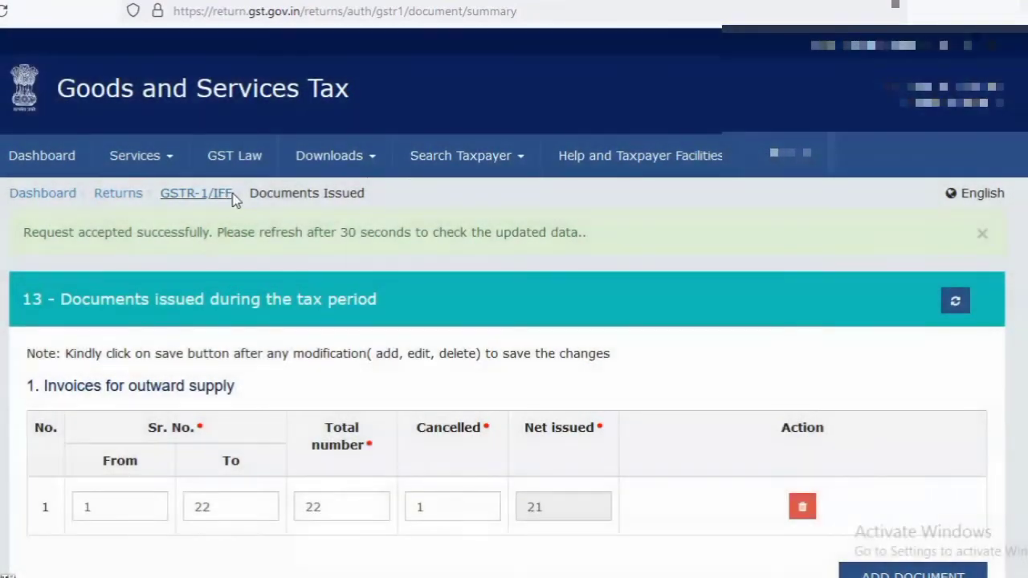
Return from the documents issued section to the GSTR-1 overview, generate the return summary and refresh its status
{"action": "left_click", "coordinate": [195, 193]}
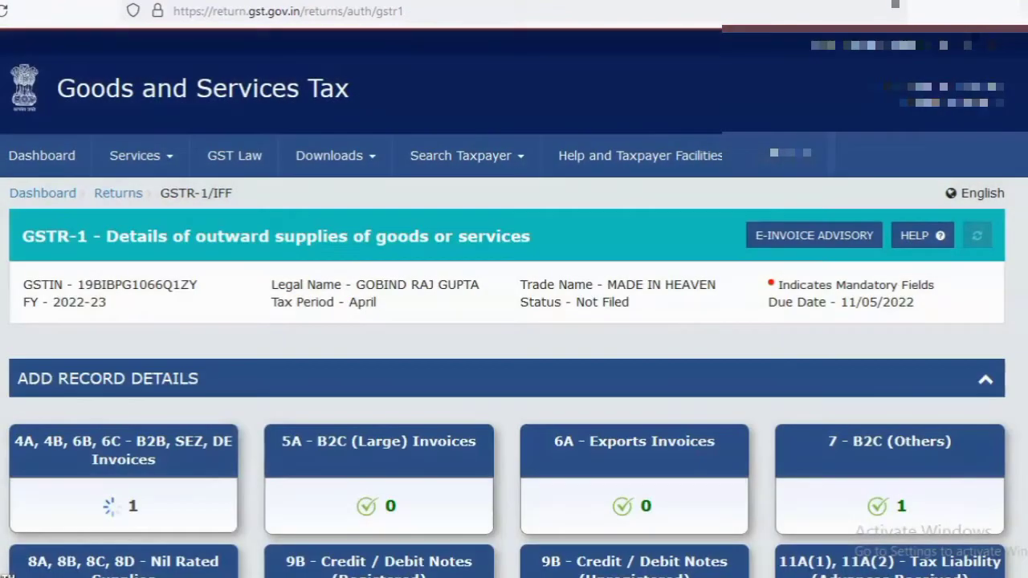
{"action": "scroll", "coordinate": [514, 321], "scroll_direction": "down", "scroll_amount": 3}
{"action": "scroll", "coordinate": [666, 256], "scroll_direction": "down", "scroll_amount": 5}
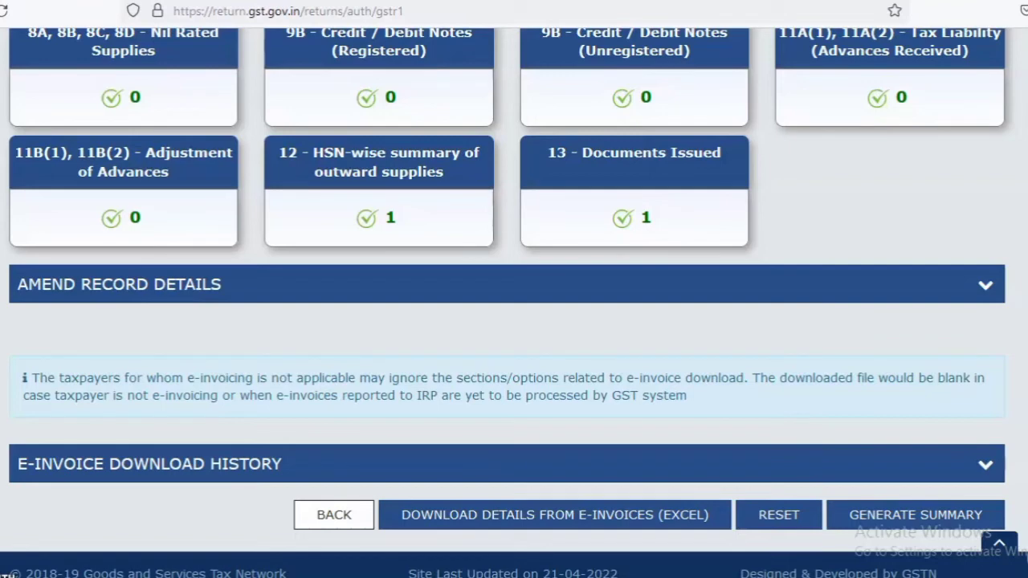
{"action": "left_click", "coordinate": [925, 523]}
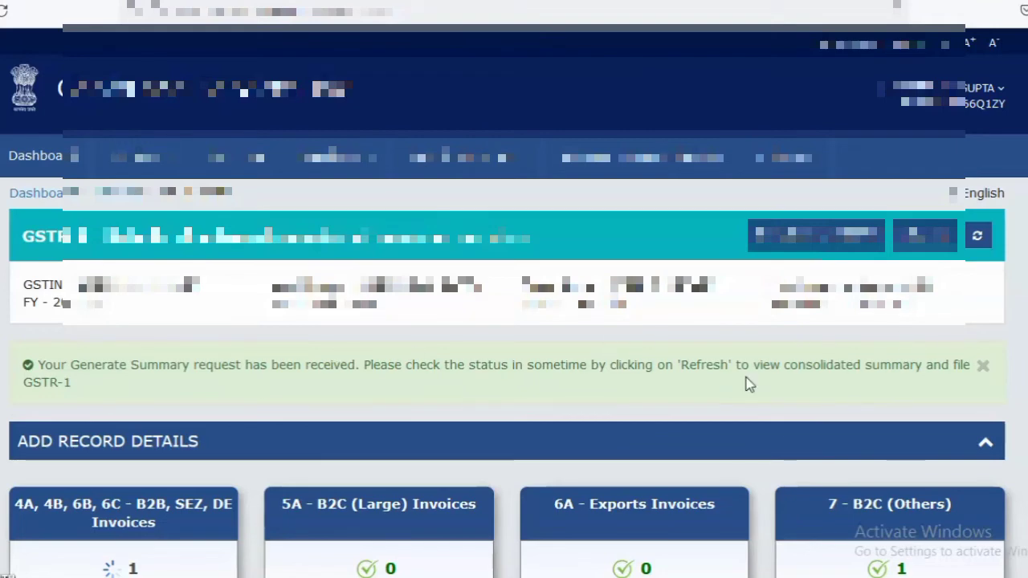
{"action": "left_click", "coordinate": [978, 237]}
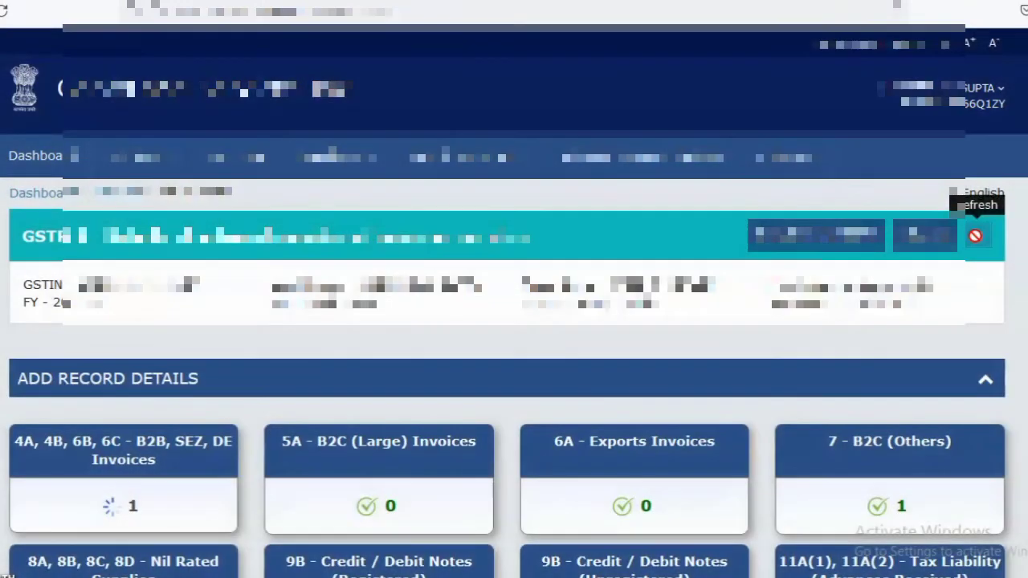
{"action": "mouse_move", "coordinate": [105, 518]}
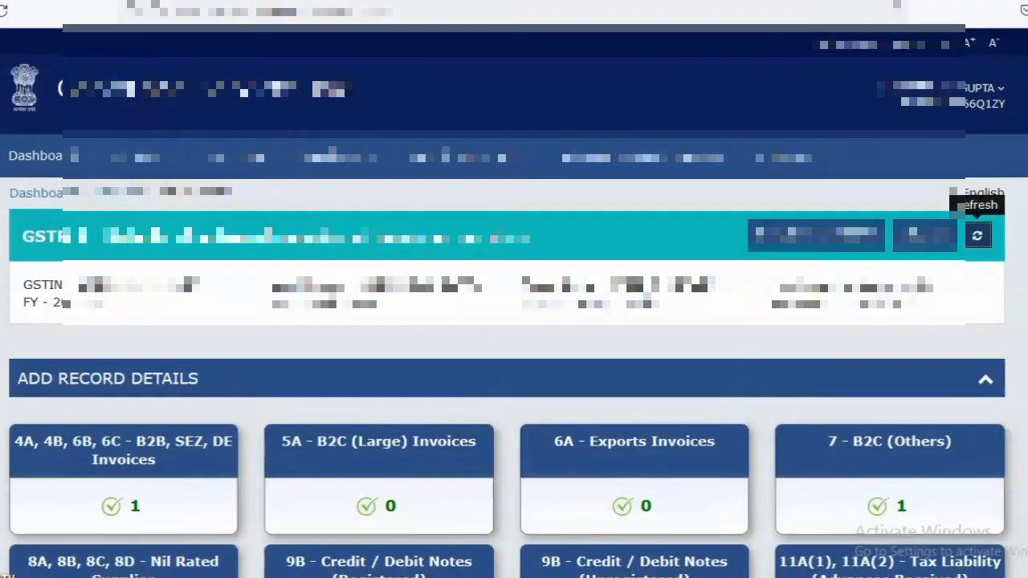
Check the return's filing status and the filing options below the record sections
{"action": "scroll", "coordinate": [977, 235], "scroll_direction": "down", "scroll_amount": 7}
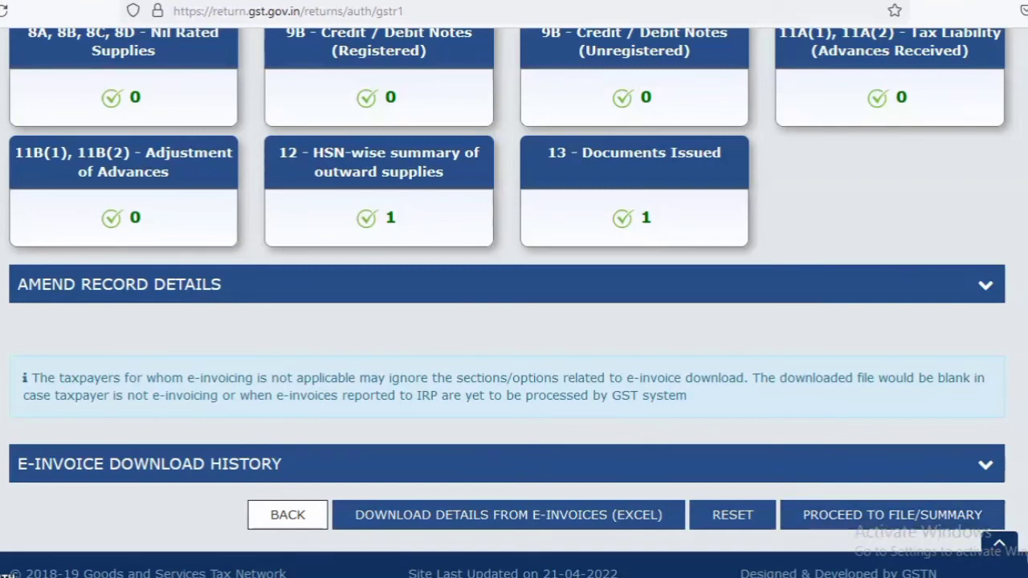
{"action": "scroll", "coordinate": [507, 289], "scroll_direction": "up", "scroll_amount": 7}
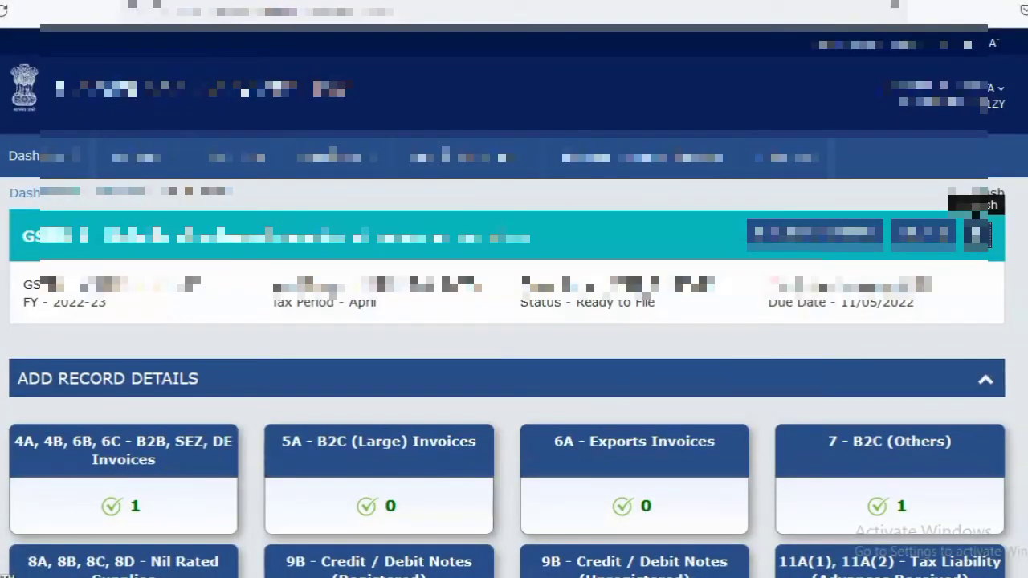
{"action": "scroll", "coordinate": [514, 289], "scroll_direction": "down", "scroll_amount": 7}
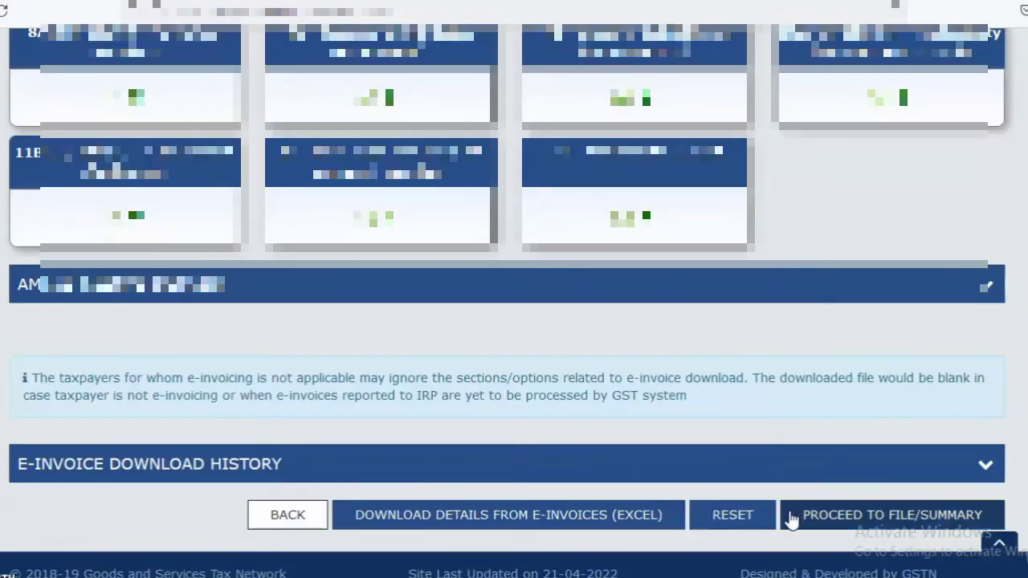
{"action": "scroll", "coordinate": [883, 466], "scroll_direction": "up", "scroll_amount": 7}
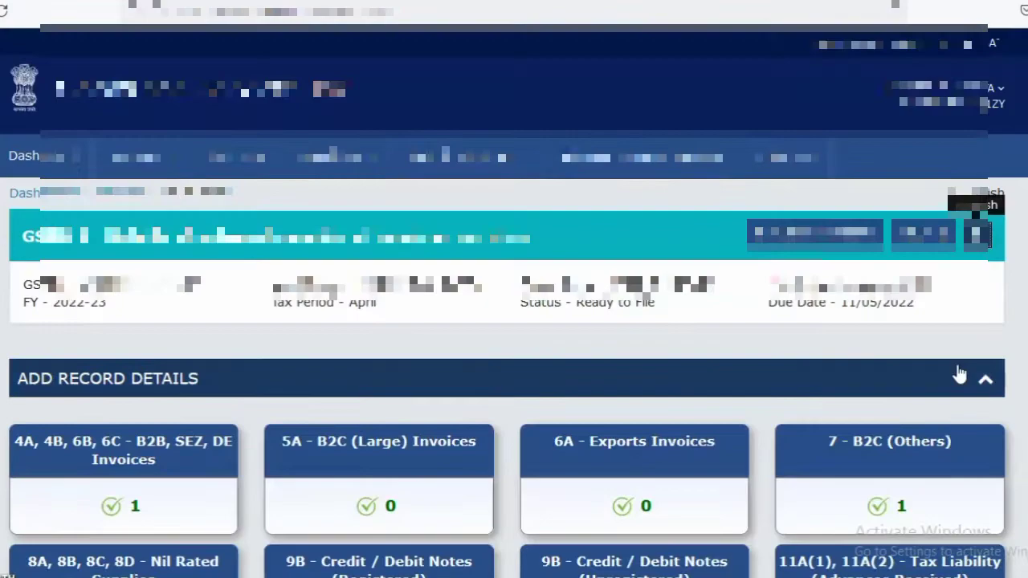
Edit the West Bengal record in 7 - B2C (Others), set its taxable value to 100 rupees and save it
{"action": "left_click", "coordinate": [884, 468]}
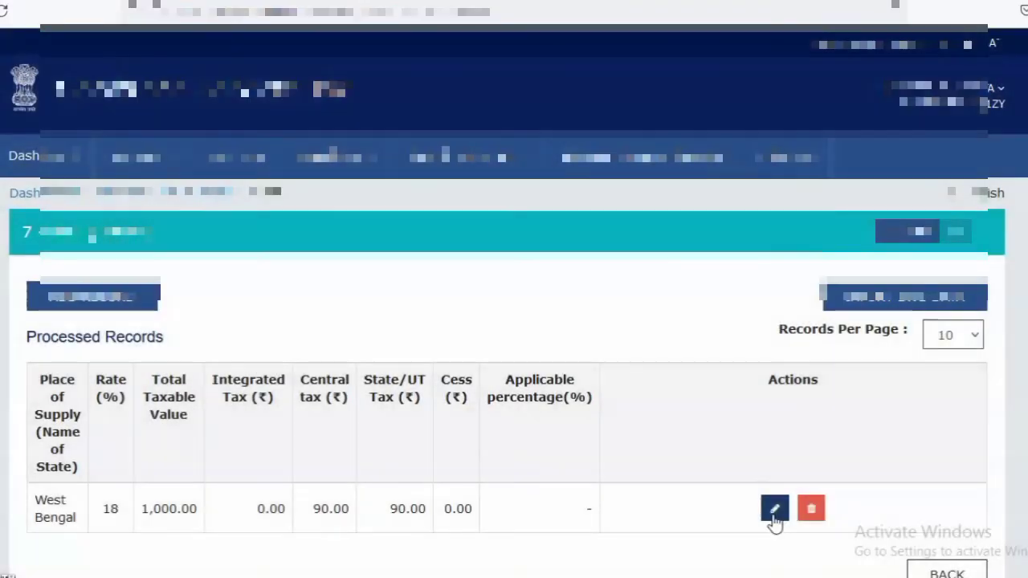
{"action": "left_click", "coordinate": [773, 514]}
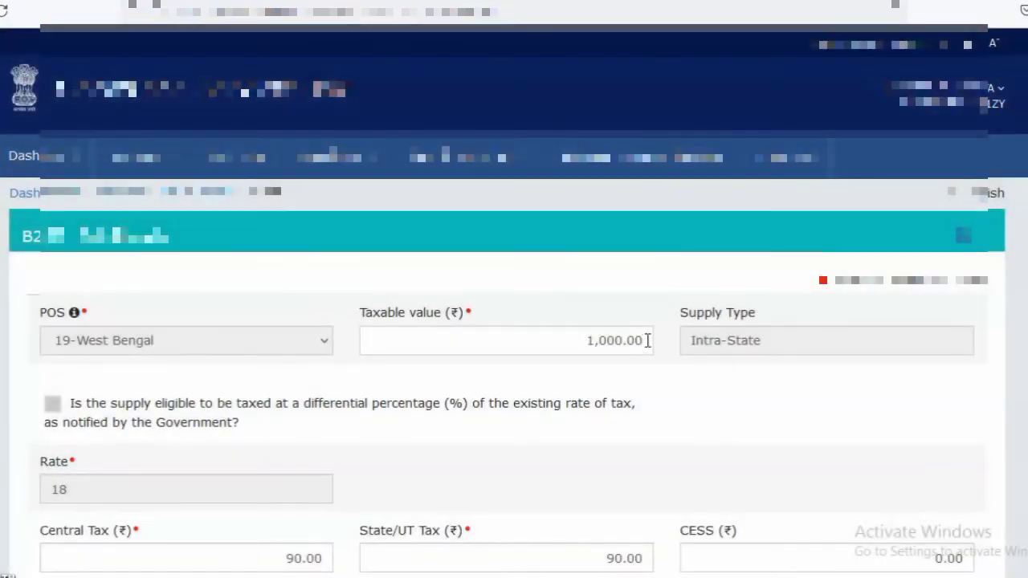
{"action": "left_click", "coordinate": [647, 340]}
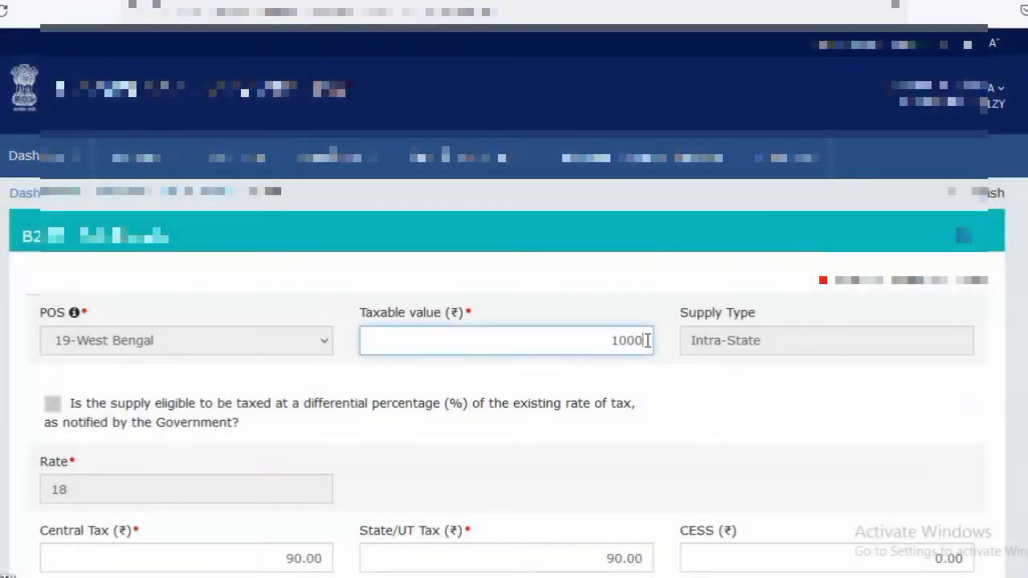
{"action": "key", "text": "BackSpace"}
{"action": "left_click", "coordinate": [762, 443]}
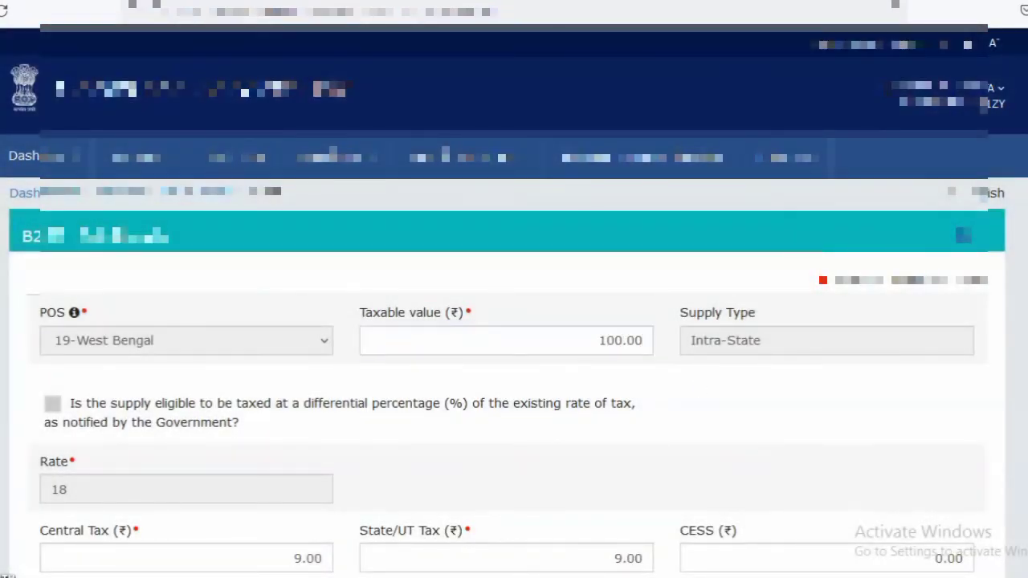
{"action": "scroll", "coordinate": [883, 362], "scroll_direction": "down", "scroll_amount": 3}
{"action": "left_click", "coordinate": [946, 467]}
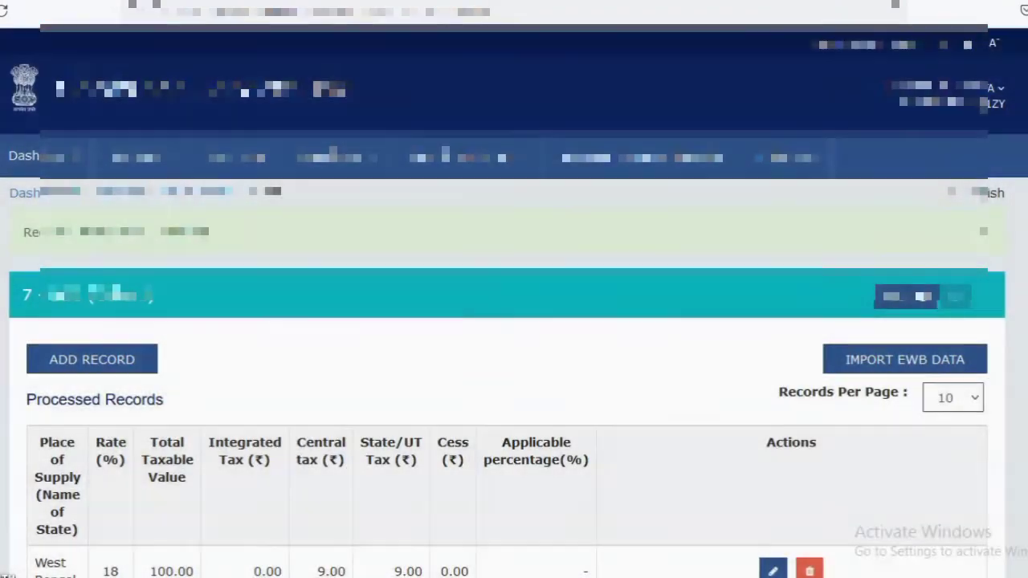
Return from B2C (Others) to the GSTR-1 overview and check the return's status and summary options
{"action": "scroll", "coordinate": [940, 466], "scroll_direction": "down", "scroll_amount": 3}
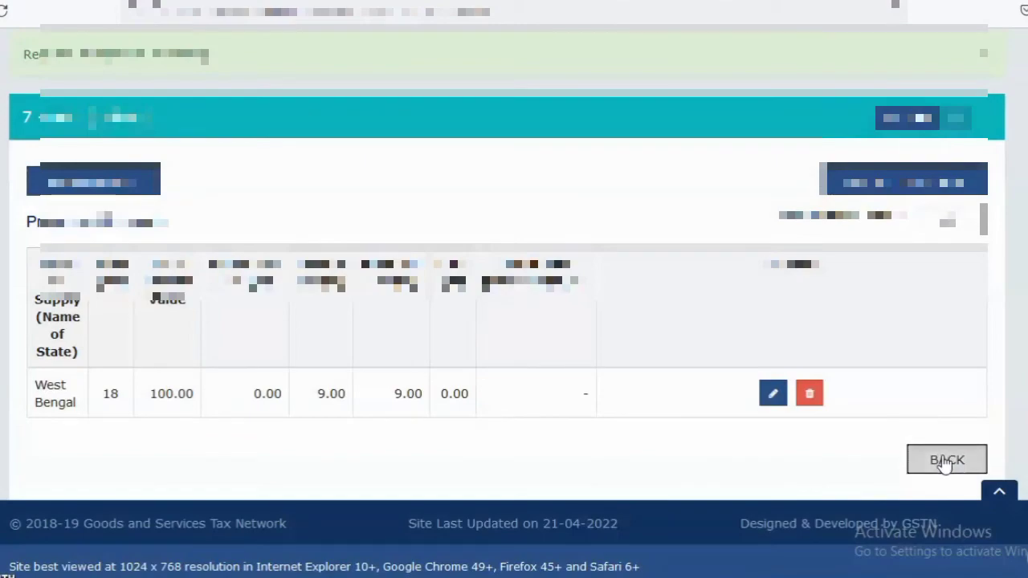
{"action": "left_click", "coordinate": [941, 460]}
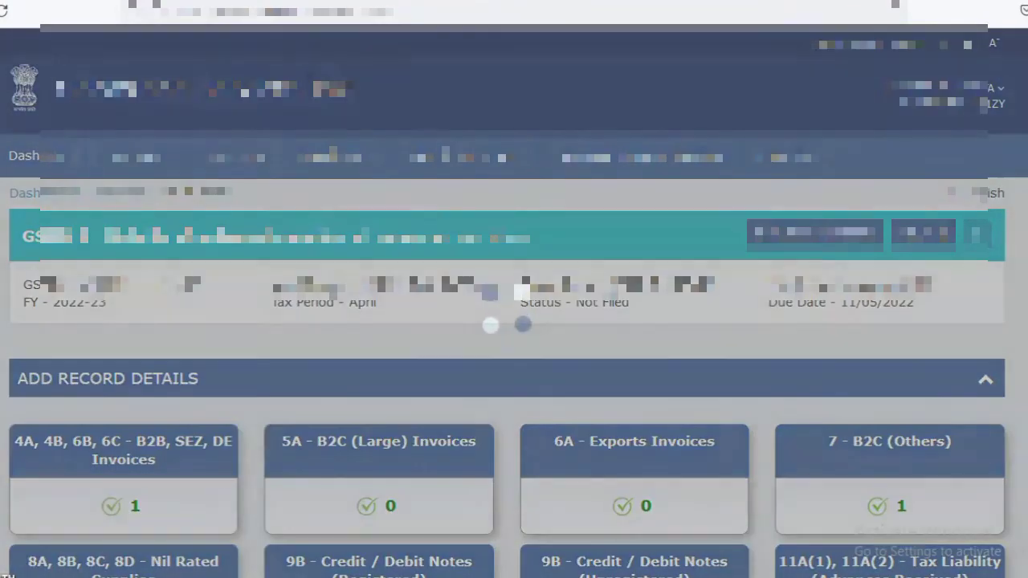
{"action": "scroll", "coordinate": [514, 321], "scroll_direction": "down", "scroll_amount": 3}
{"action": "scroll", "coordinate": [955, 498], "scroll_direction": "down", "scroll_amount": 4}
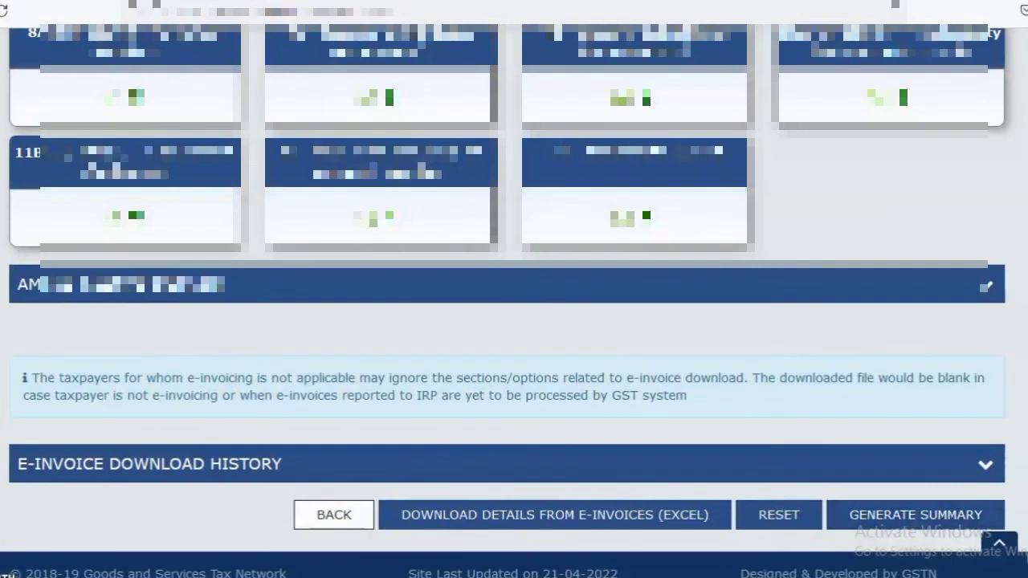
{"action": "left_click", "coordinate": [932, 514]}
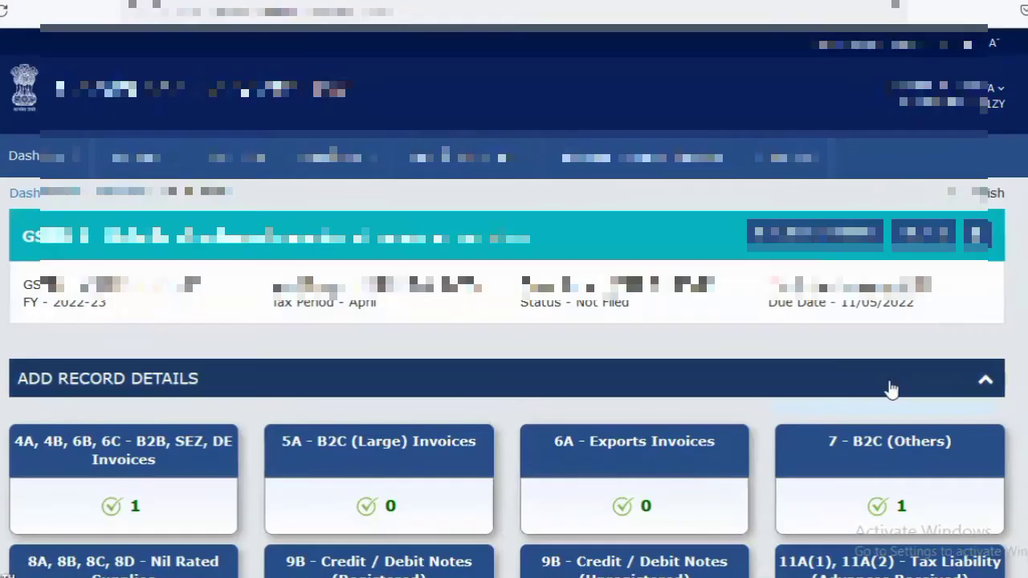
Set the West Bengal B2C (Others) record's taxable value to 1,000 rupees, save it and go back to the GSTR-1 overview
{"action": "left_click", "coordinate": [873, 463]}
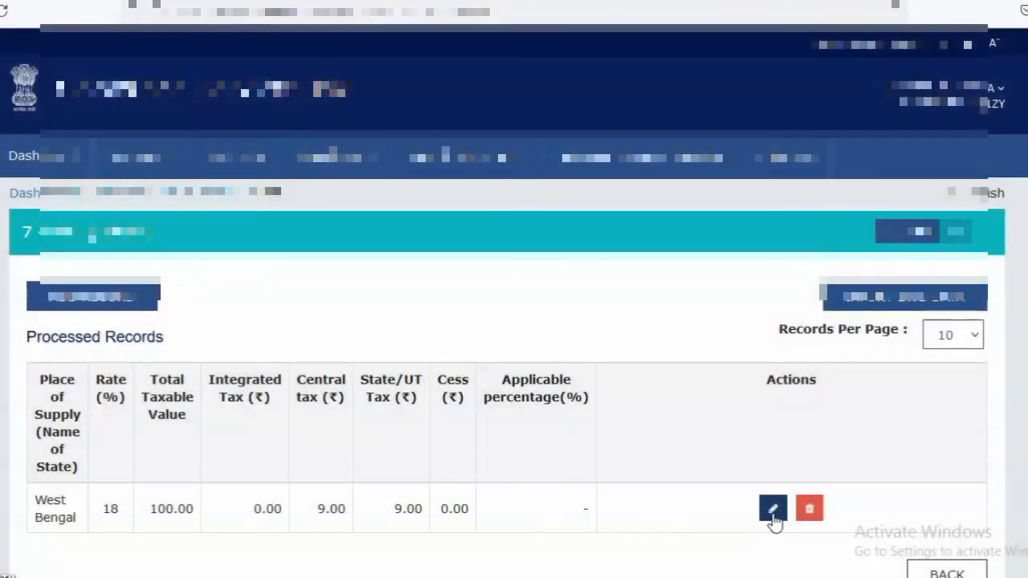
{"action": "left_click", "coordinate": [773, 515]}
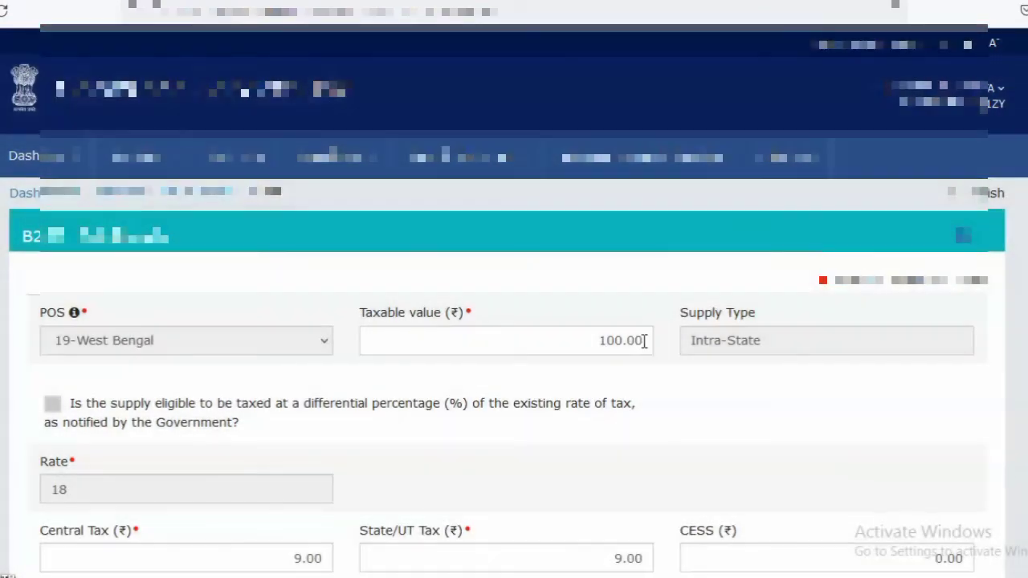
{"action": "left_click", "coordinate": [643, 341]}
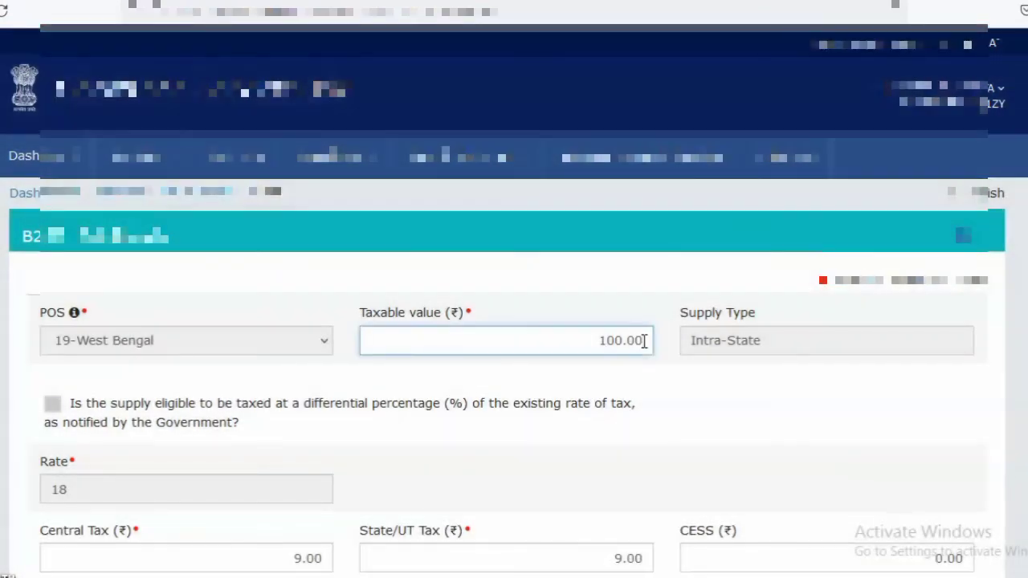
{"action": "key", "text": "BackSpace"}
{"action": "key", "text": "BackSpace"}
{"action": "key", "text": "BackSpace"}
{"action": "type", "text": "0"}
{"action": "left_click", "coordinate": [821, 423]}
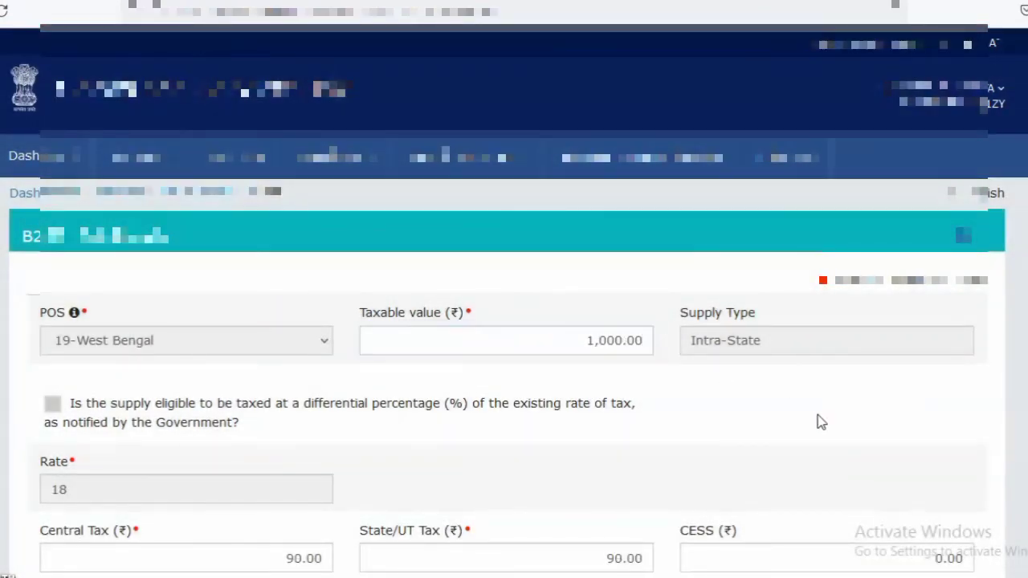
{"action": "scroll", "coordinate": [929, 486], "scroll_direction": "down", "scroll_amount": 2}
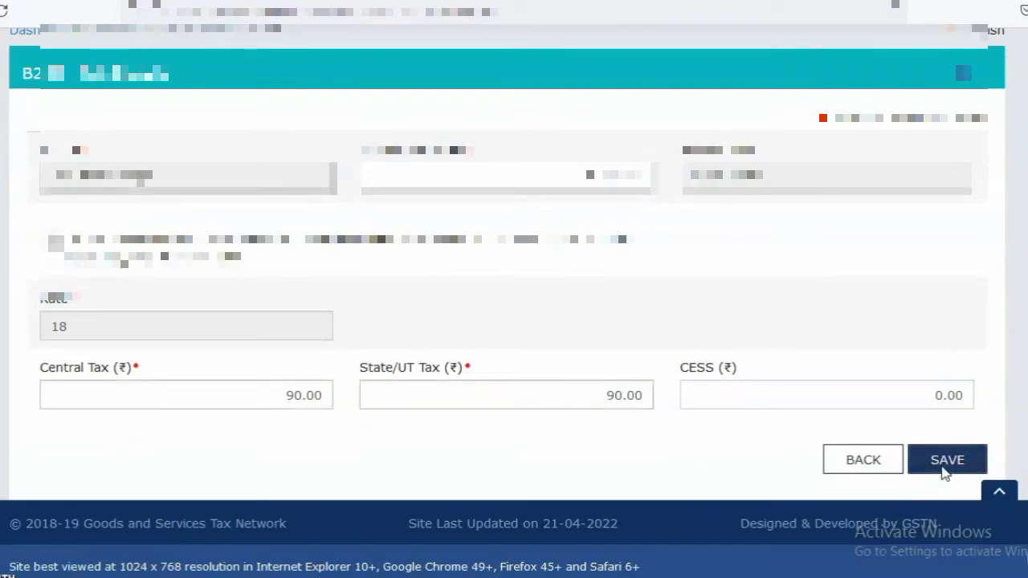
{"action": "left_click", "coordinate": [942, 473]}
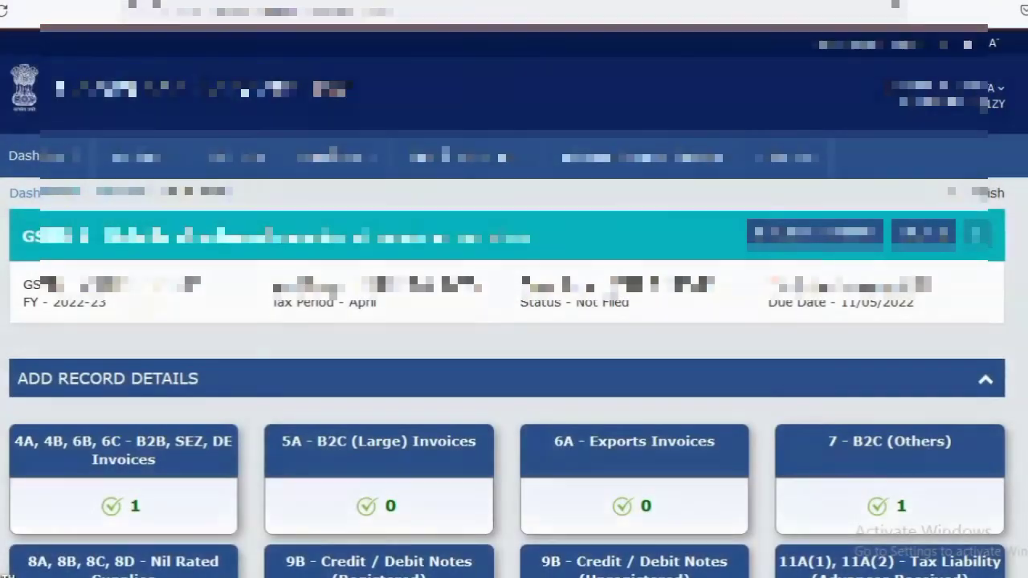
Generate the GSTR-1 summary again for the corrected B2C (Others) record and refresh the return's status
{"action": "scroll", "coordinate": [1019, 450], "scroll_direction": "down", "scroll_amount": 7}
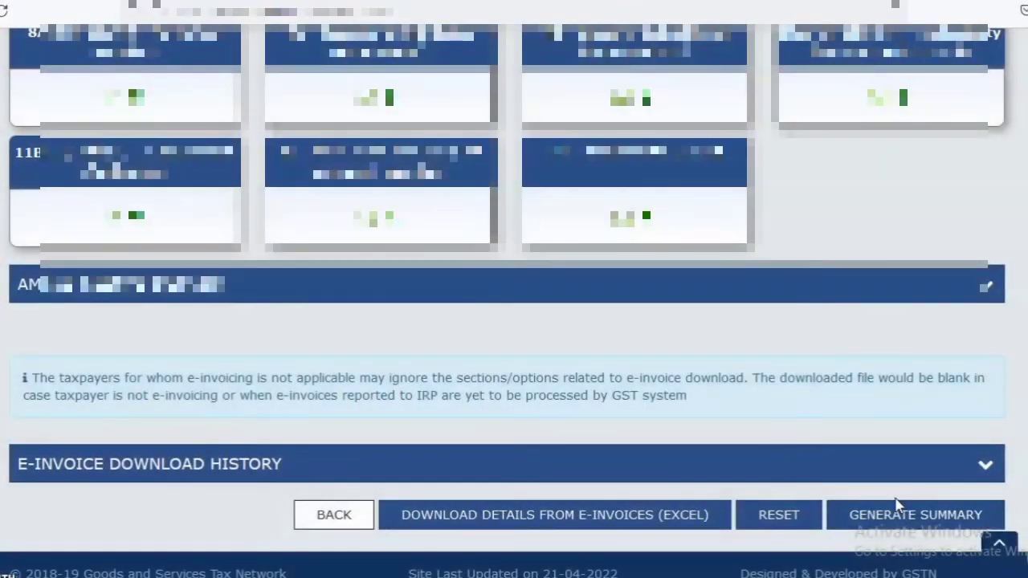
{"action": "left_click", "coordinate": [923, 518]}
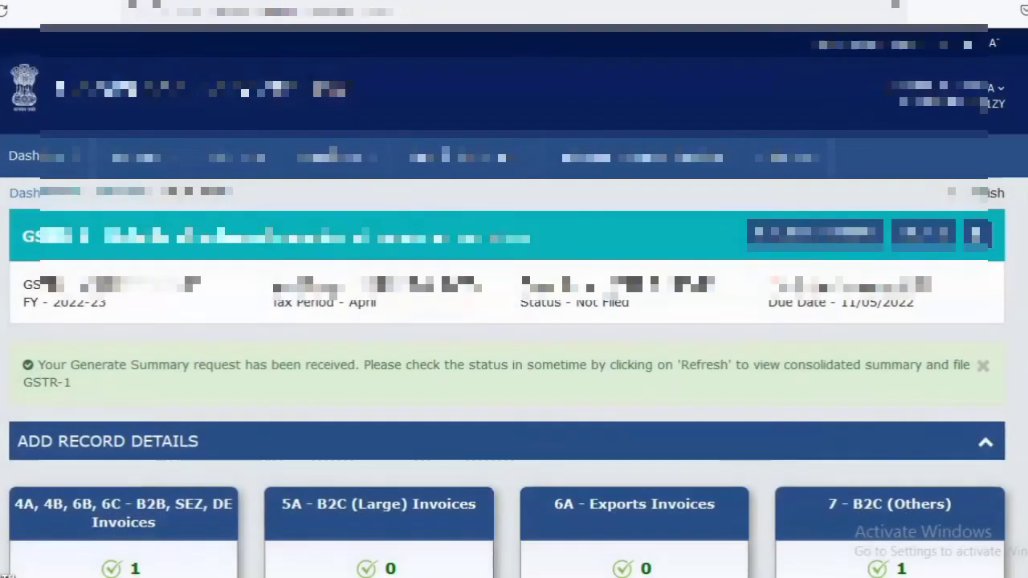
{"action": "left_click", "coordinate": [976, 234]}
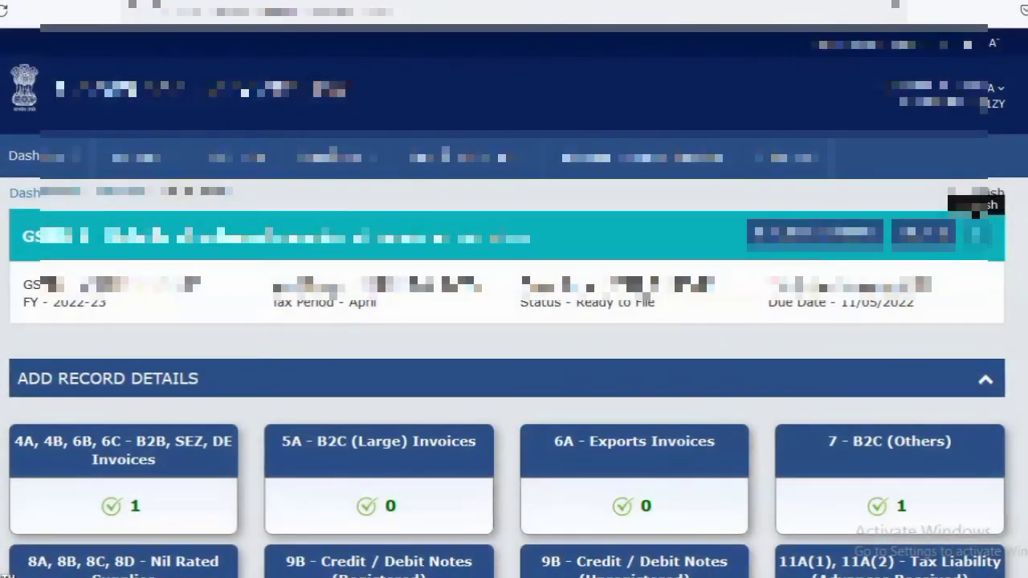
Open the consolidated GSTR-1 summary and review every table down to total liability, expanding the net issued documents under 13 - Documents issued
{"action": "scroll", "coordinate": [975, 212], "scroll_direction": "down", "scroll_amount": 5}
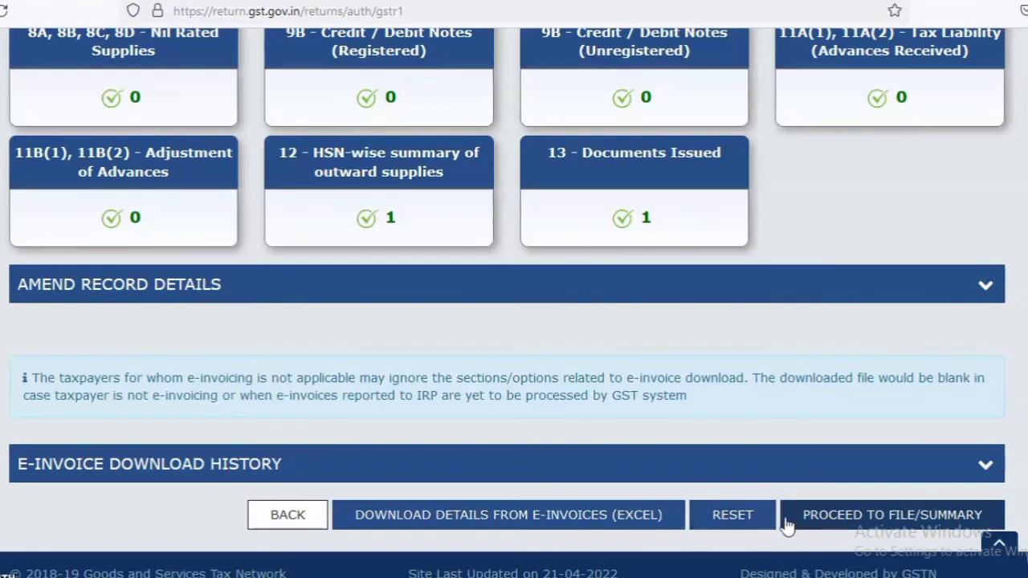
{"action": "left_click", "coordinate": [874, 522]}
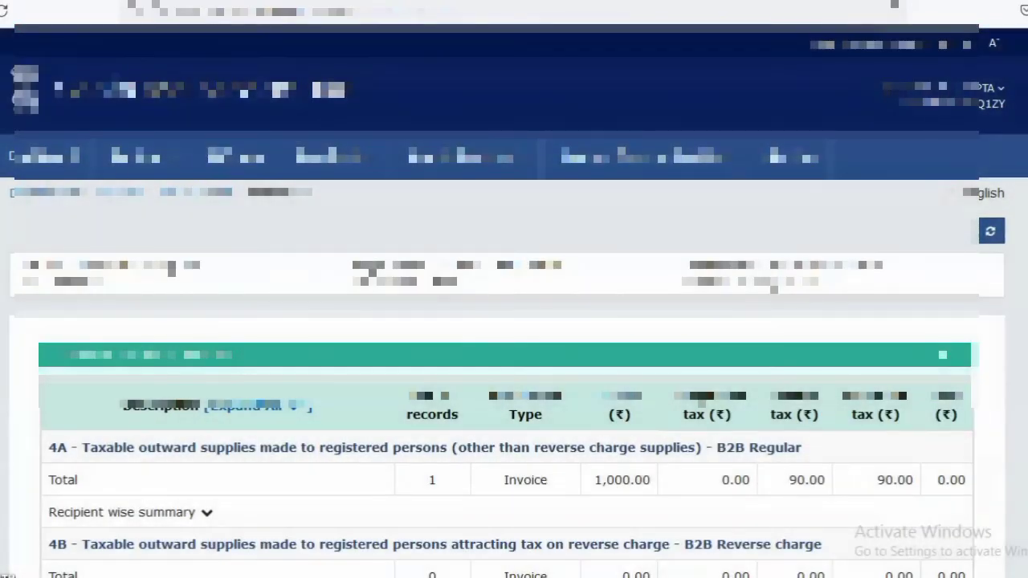
{"action": "scroll", "coordinate": [514, 321], "scroll_direction": "down", "scroll_amount": 5}
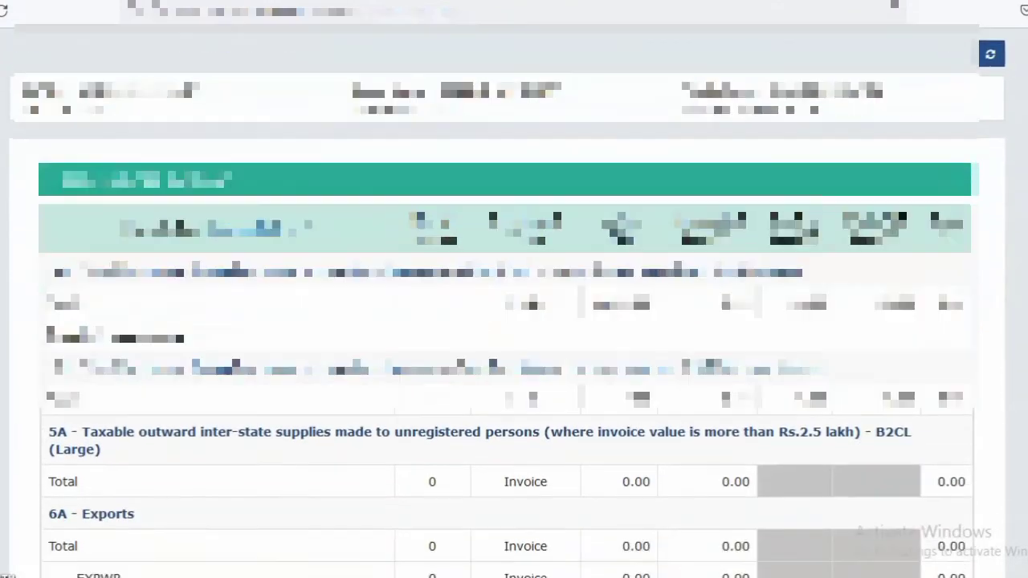
{"action": "scroll", "coordinate": [514, 322], "scroll_direction": "down", "scroll_amount": 6}
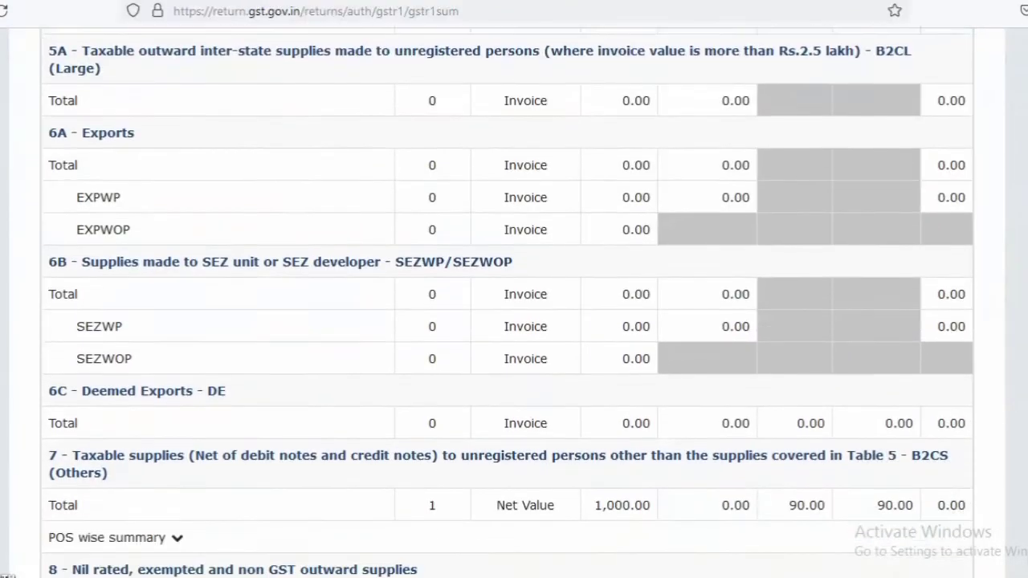
{"action": "scroll", "coordinate": [514, 321], "scroll_direction": "down", "scroll_amount": 7}
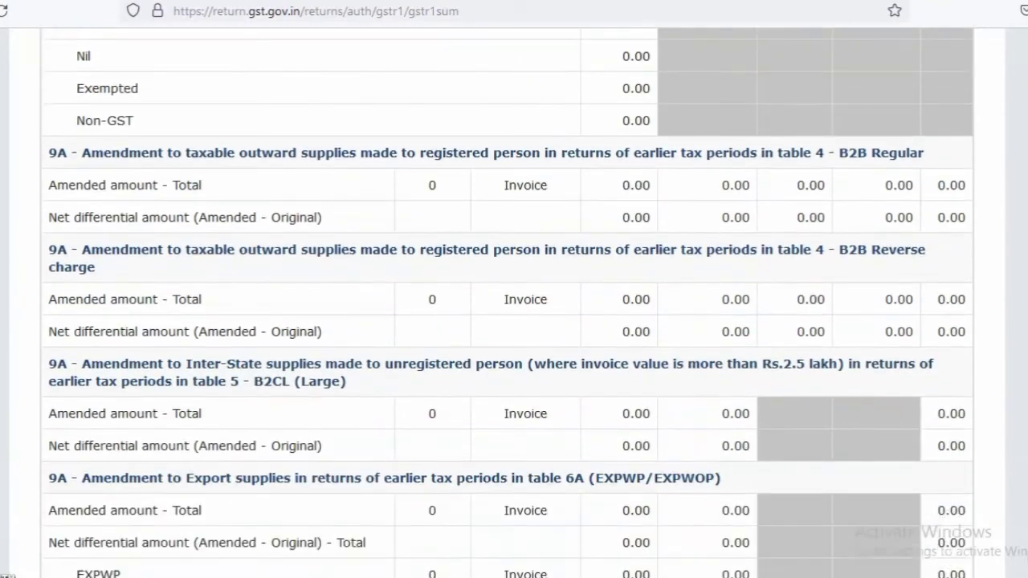
{"action": "scroll", "coordinate": [514, 321], "scroll_direction": "down", "scroll_amount": 7}
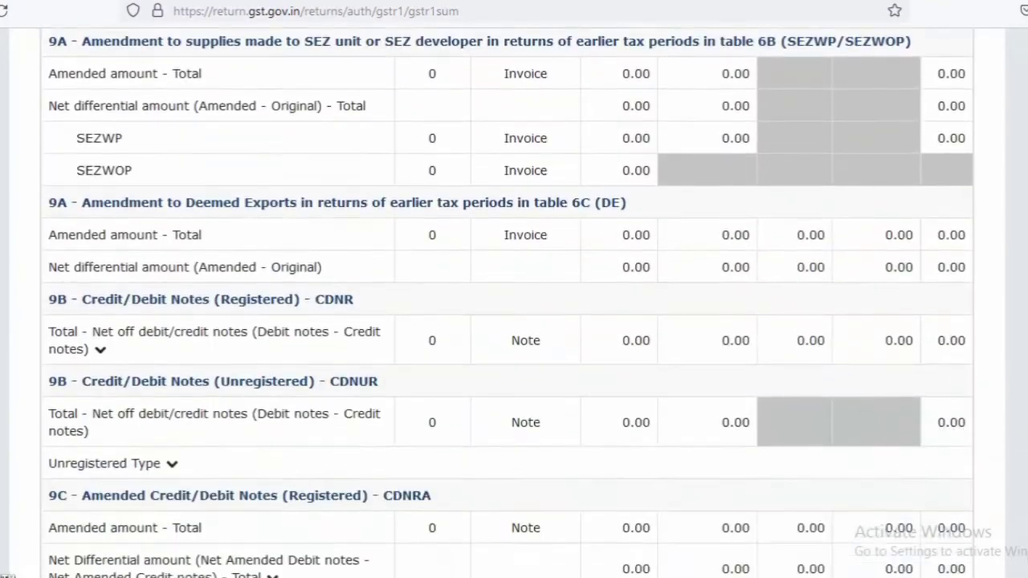
{"action": "scroll", "coordinate": [514, 321], "scroll_direction": "down", "scroll_amount": 8}
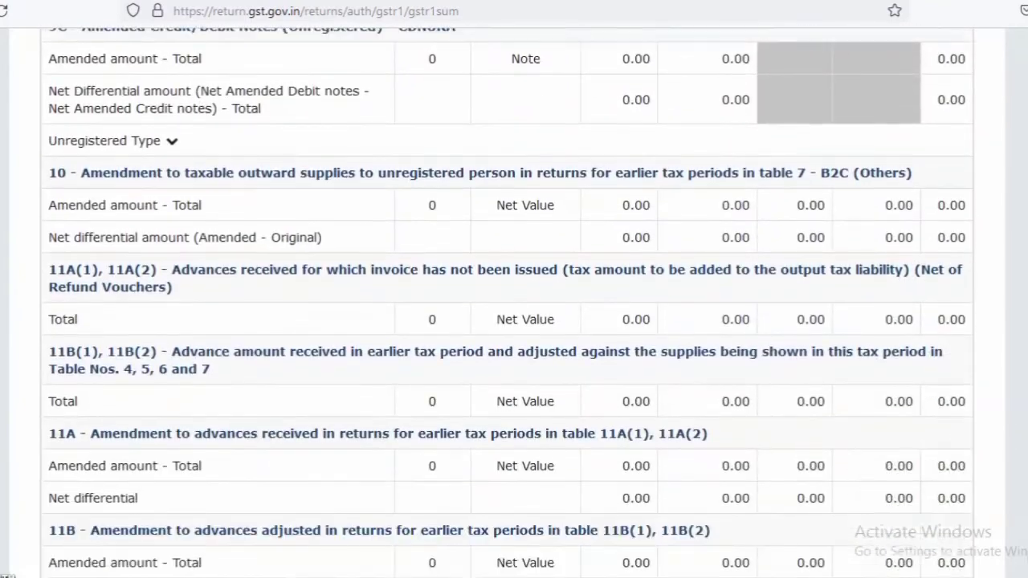
{"action": "scroll", "coordinate": [618, 397], "scroll_direction": "down", "scroll_amount": 2}
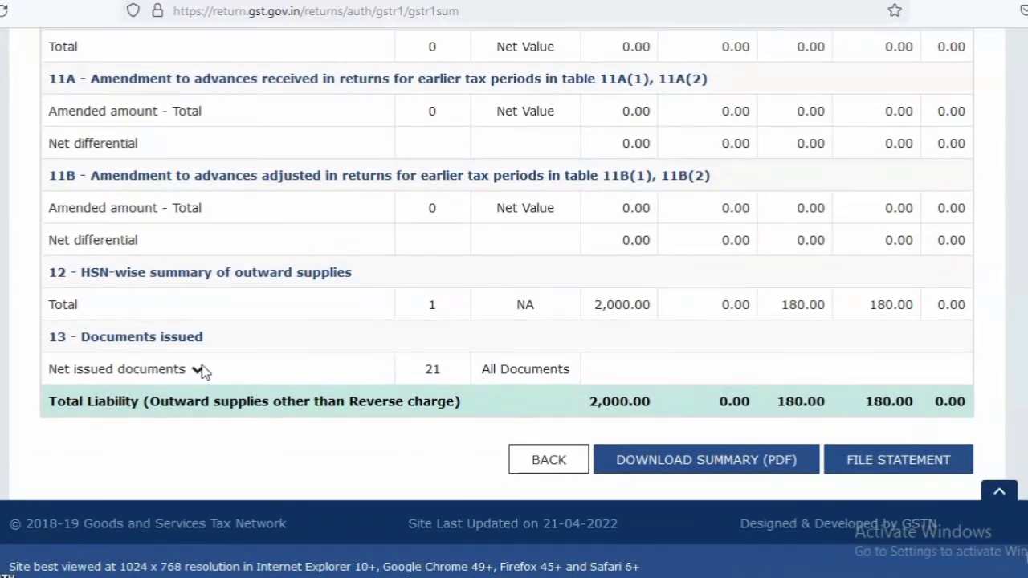
{"action": "left_click", "coordinate": [197, 371]}
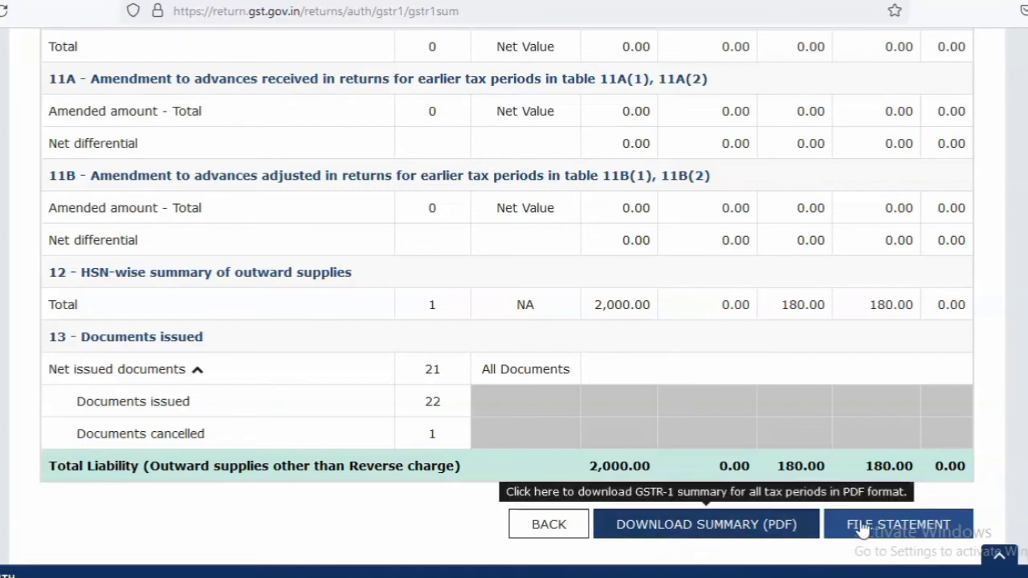
Proceed to file the statement, accept the declaration on the Returns Filing page, and go back to the GSTR-1 overview without filing
{"action": "left_click", "coordinate": [901, 524]}
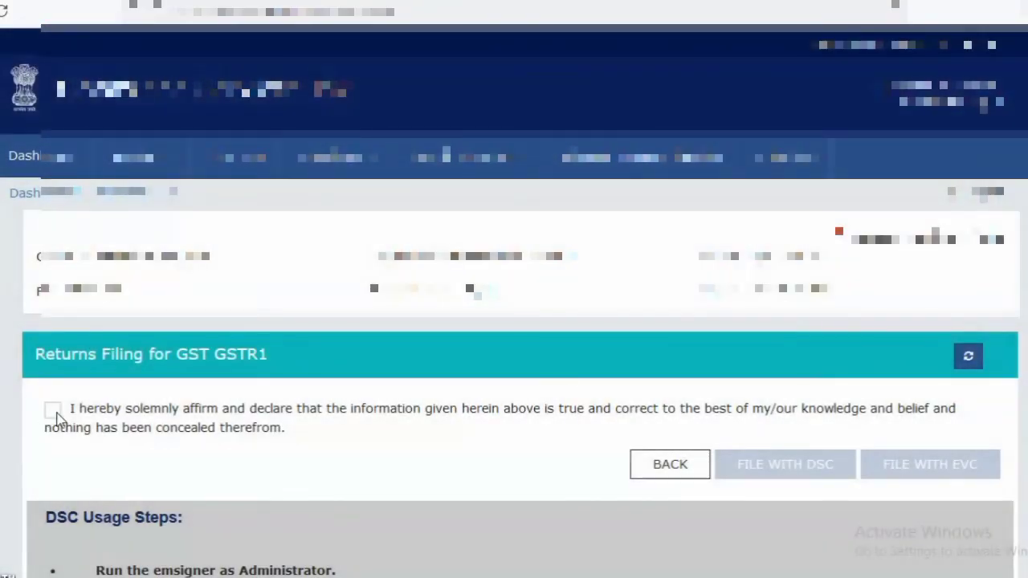
{"action": "left_click", "coordinate": [53, 411]}
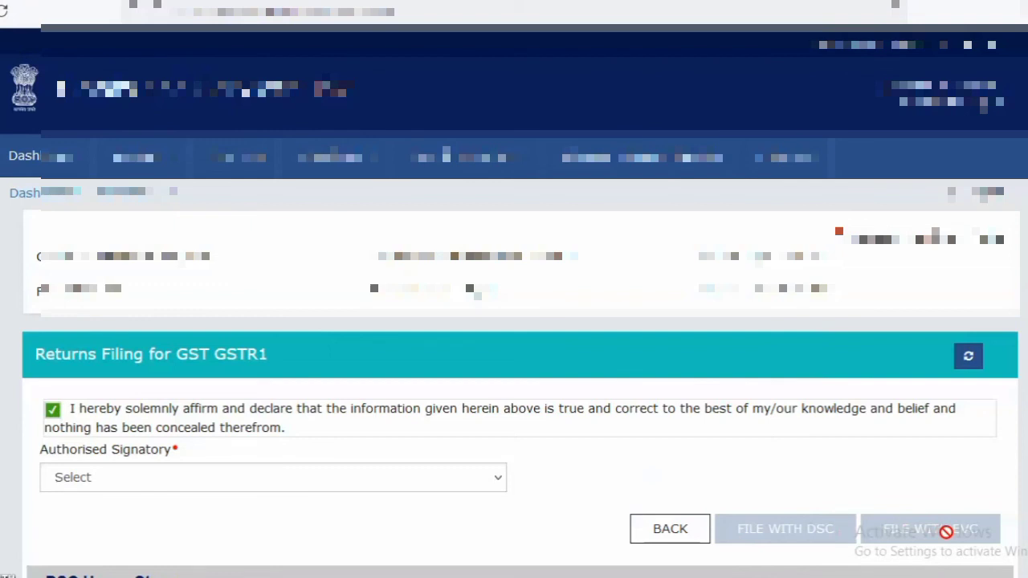
{"action": "left_click", "coordinate": [669, 530]}
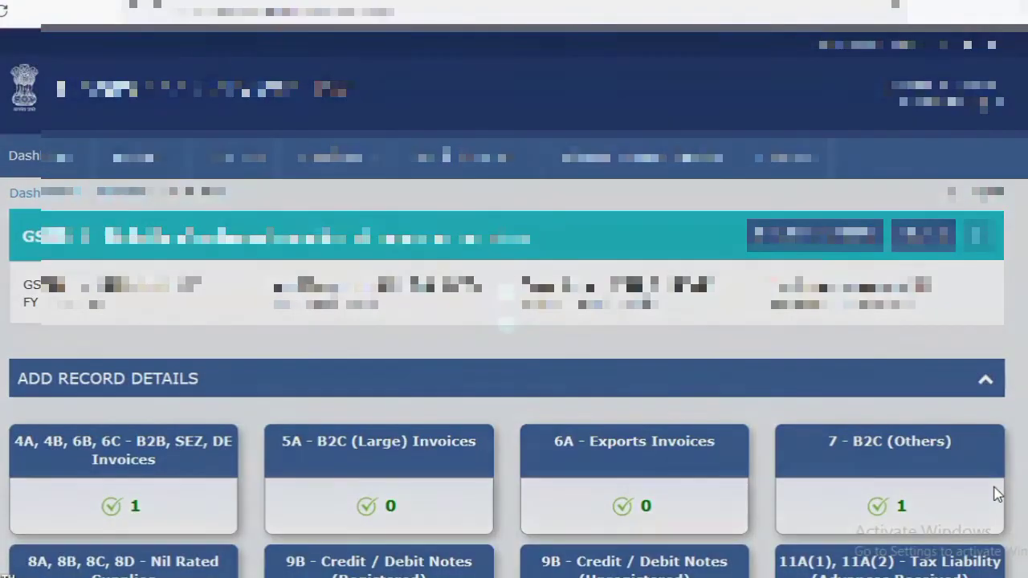
Reset all saved GSTR-1 data, confirm the deletion, then refresh the overview and check the record counts of all tables
{"action": "scroll", "coordinate": [514, 301], "scroll_direction": "down", "scroll_amount": 6}
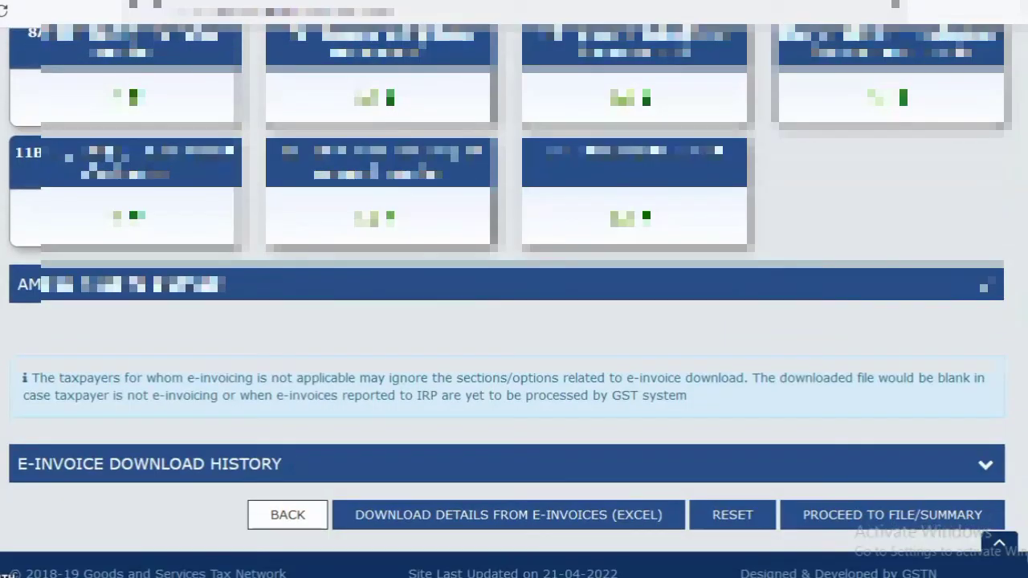
{"action": "left_click", "coordinate": [729, 518]}
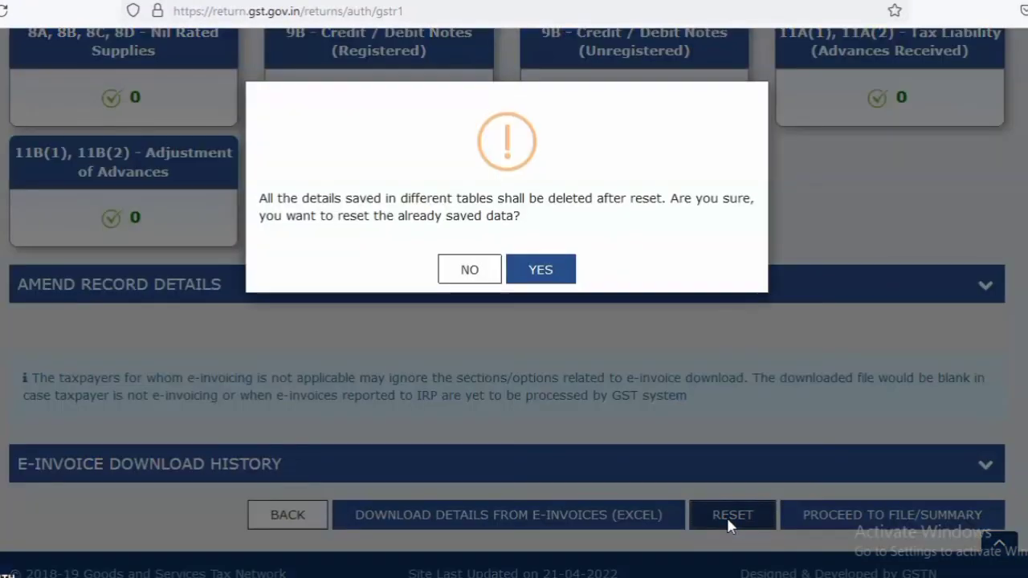
{"action": "left_click", "coordinate": [540, 271]}
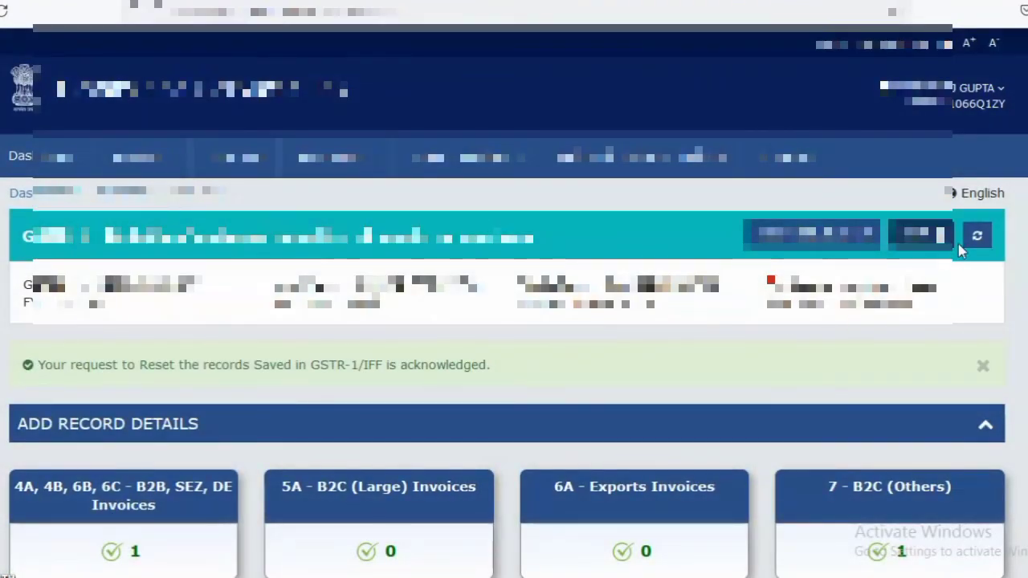
{"action": "left_click", "coordinate": [979, 236]}
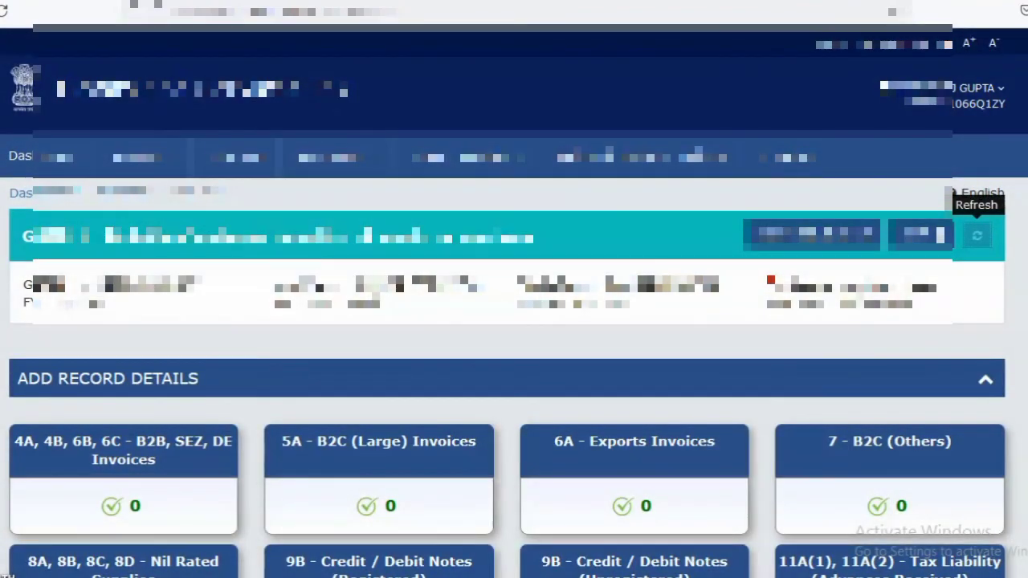
{"action": "scroll", "coordinate": [978, 236], "scroll_direction": "down", "scroll_amount": 5}
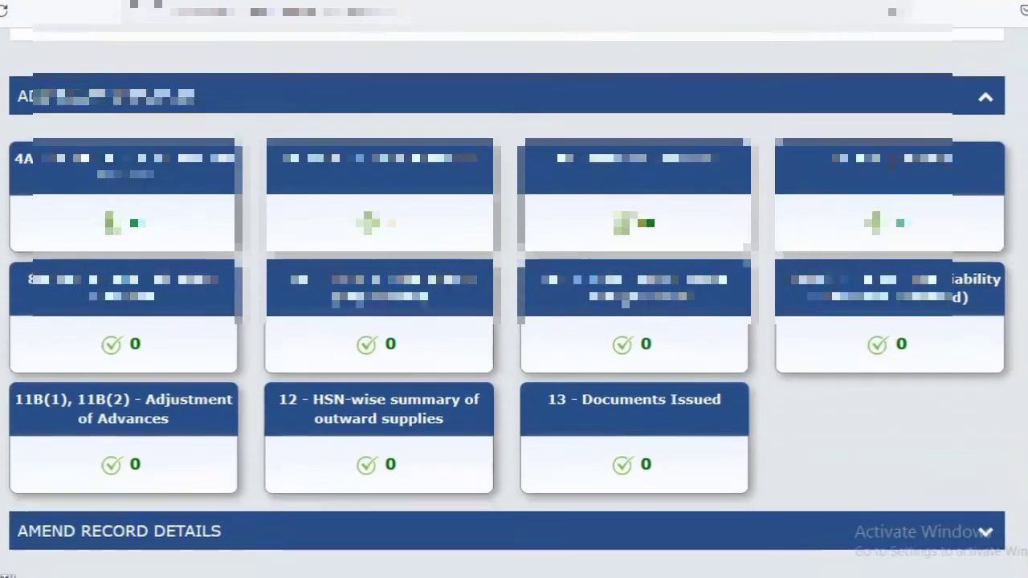